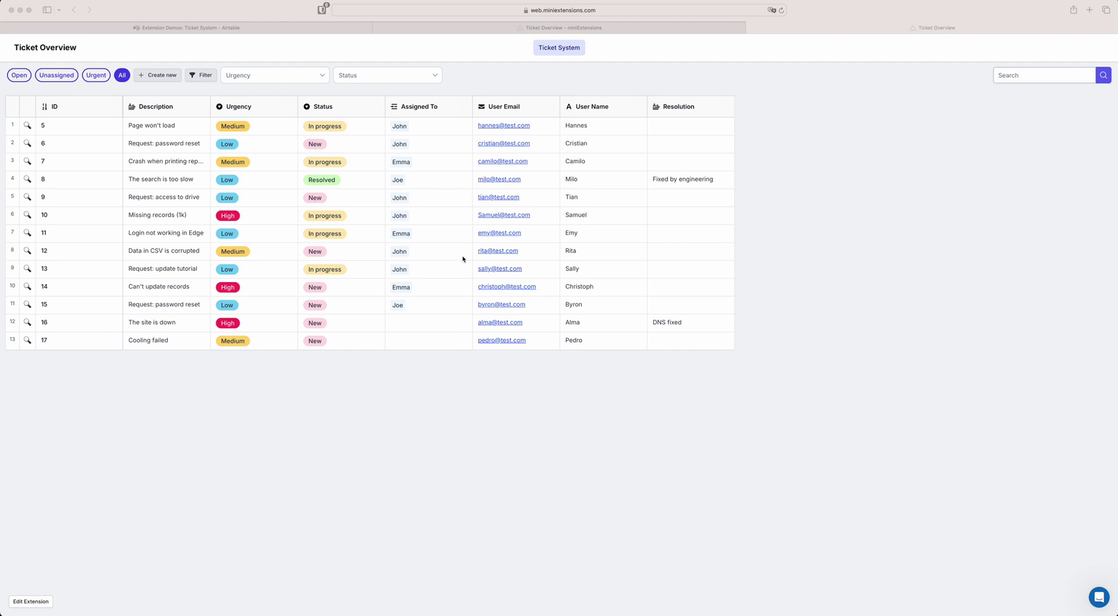
- Show only the Unassigned tickets, then show All tickets again
{"action": "left_click", "coordinate": [297, 441]}
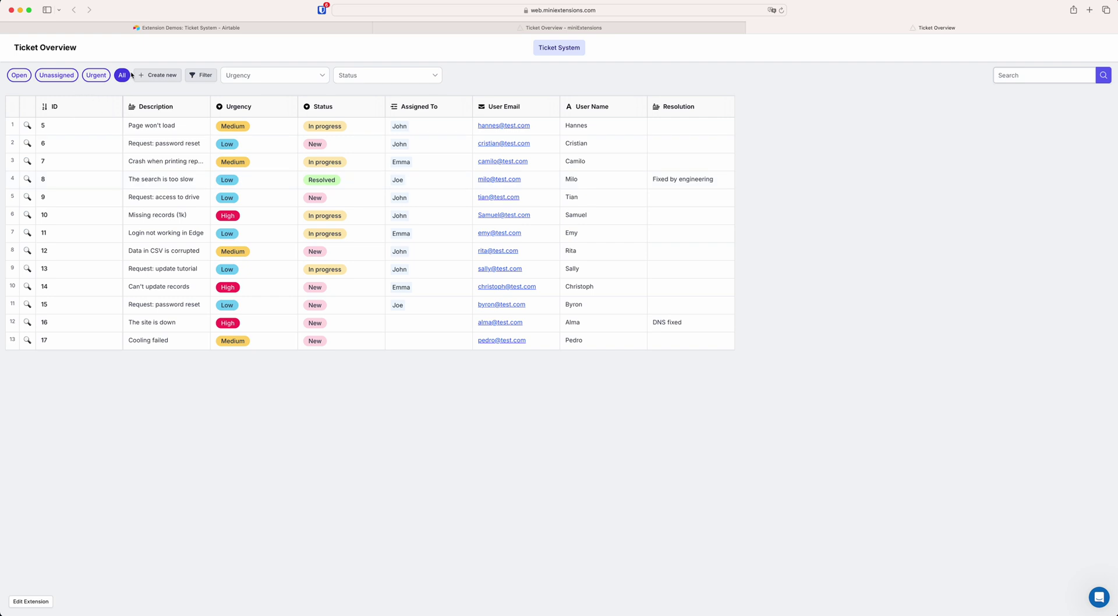
{"action": "left_click", "coordinate": [57, 75]}
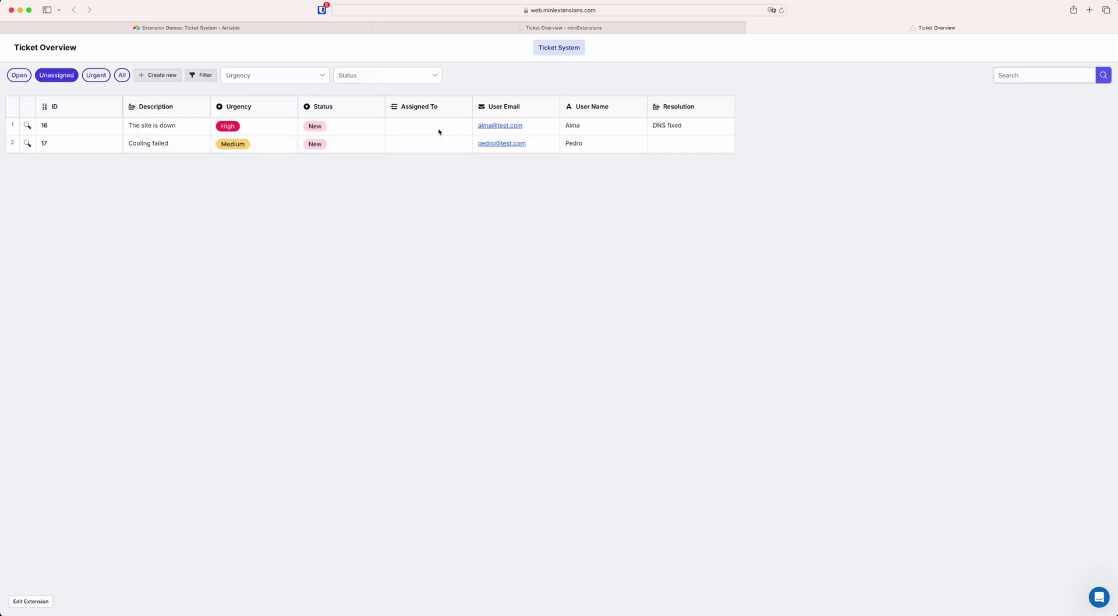
{"action": "left_click", "coordinate": [123, 78]}
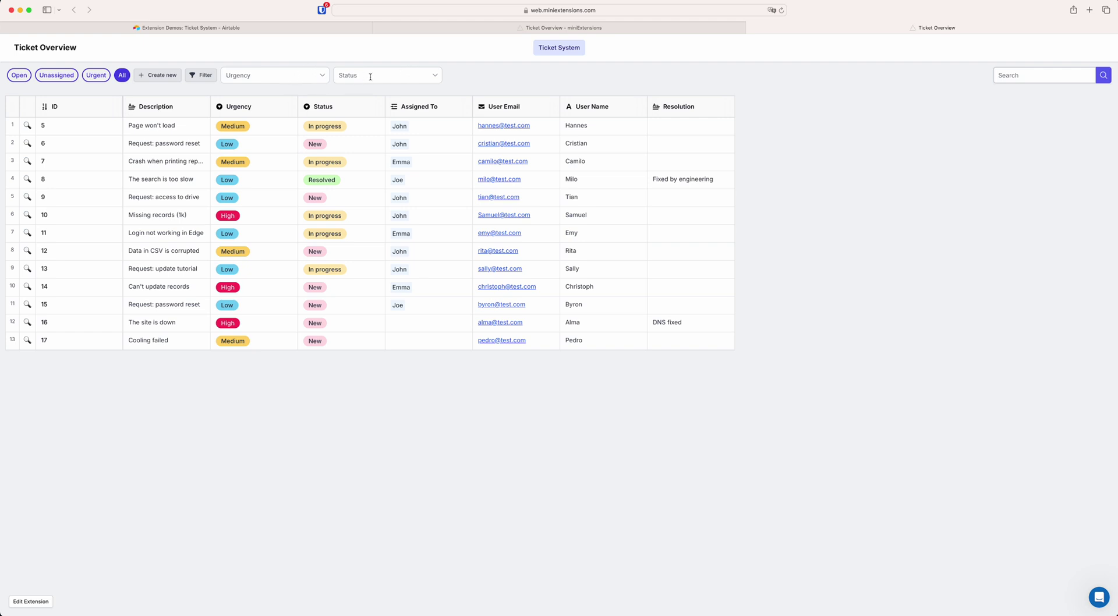
- Filter tickets to High urgency, leaving 10, 14 and 16, and open the new ticket form
{"action": "left_click", "coordinate": [310, 74]}
{"action": "left_click", "coordinate": [269, 132]}
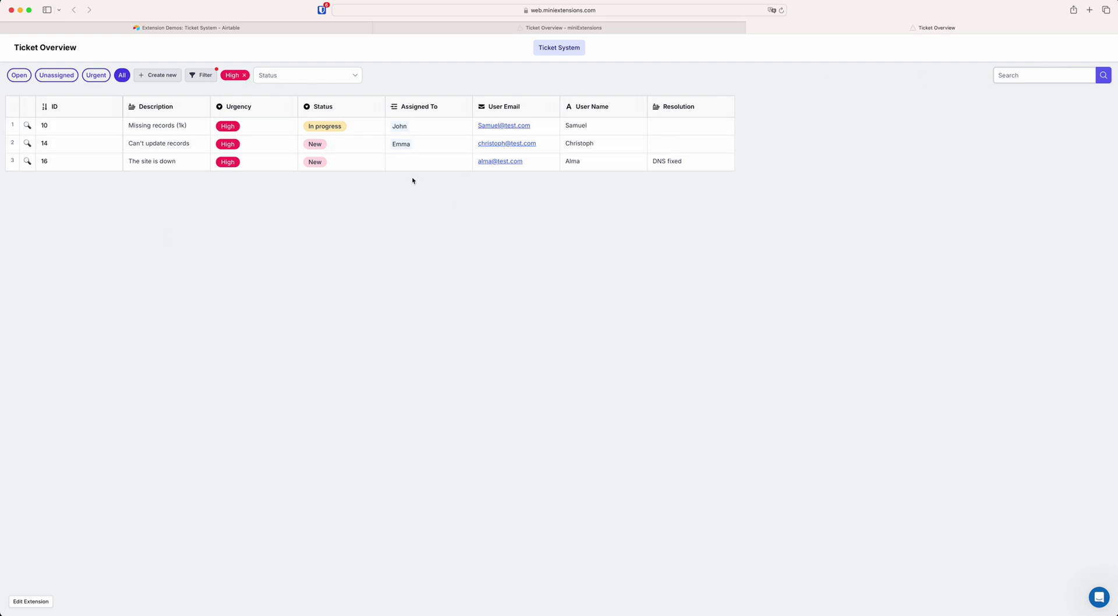
{"action": "left_click", "coordinate": [149, 76]}
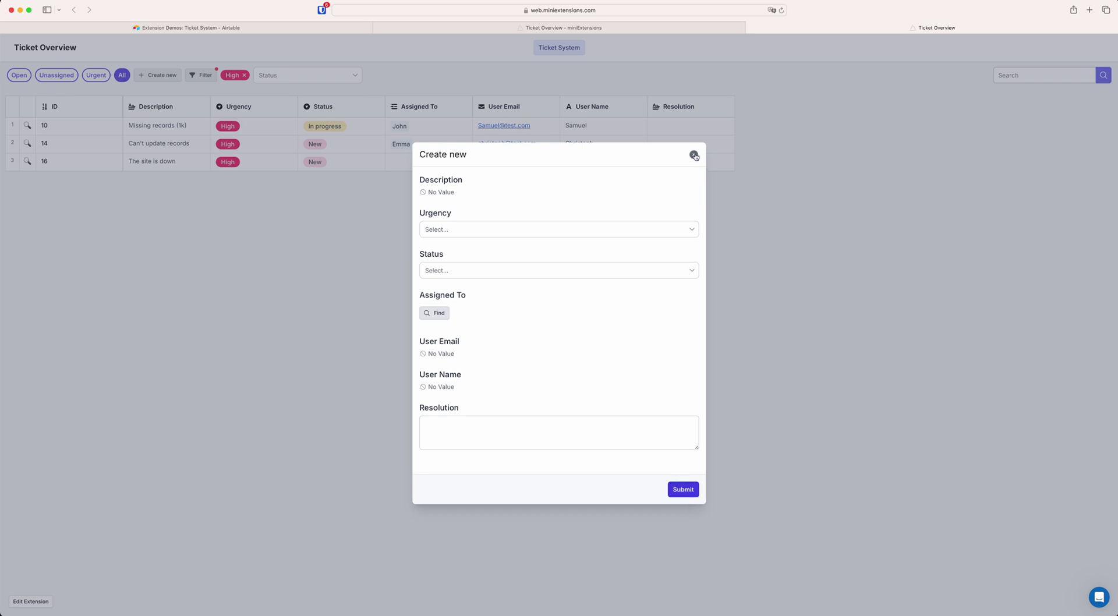
{"action": "left_click", "coordinate": [694, 155]}
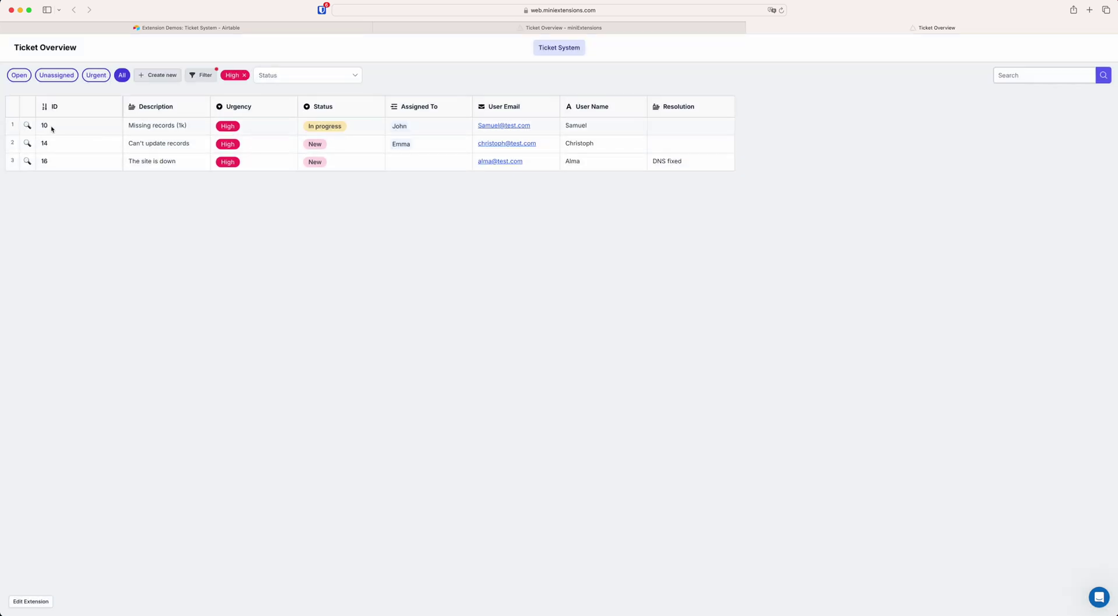
{"action": "left_click", "coordinate": [28, 126]}
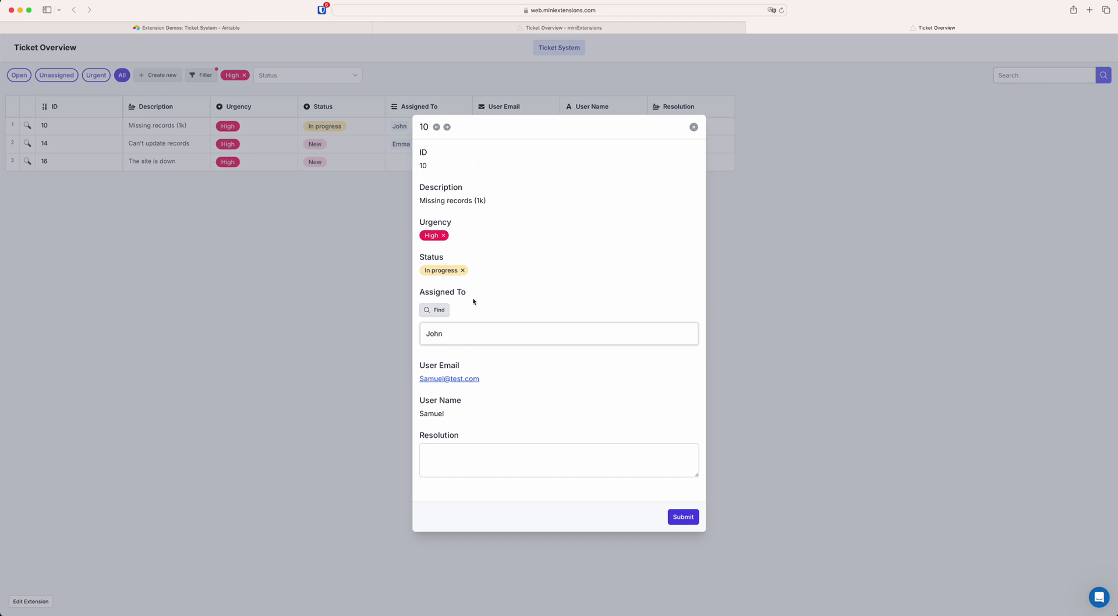
{"action": "left_click", "coordinate": [443, 453]}
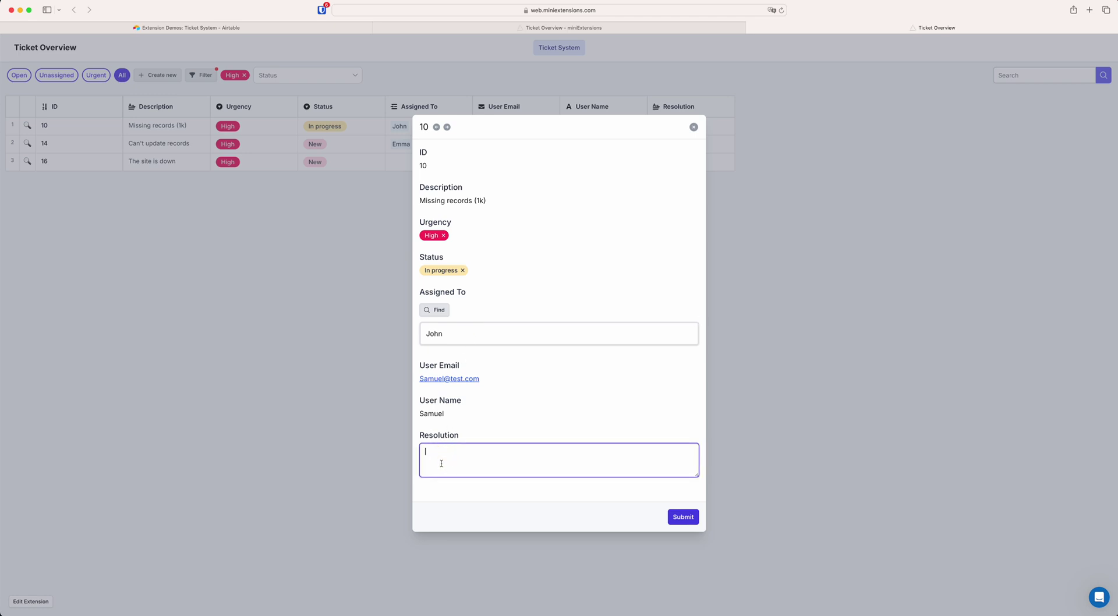
{"action": "type", "text": "resolved"}
{"action": "left_click", "coordinate": [431, 414]}
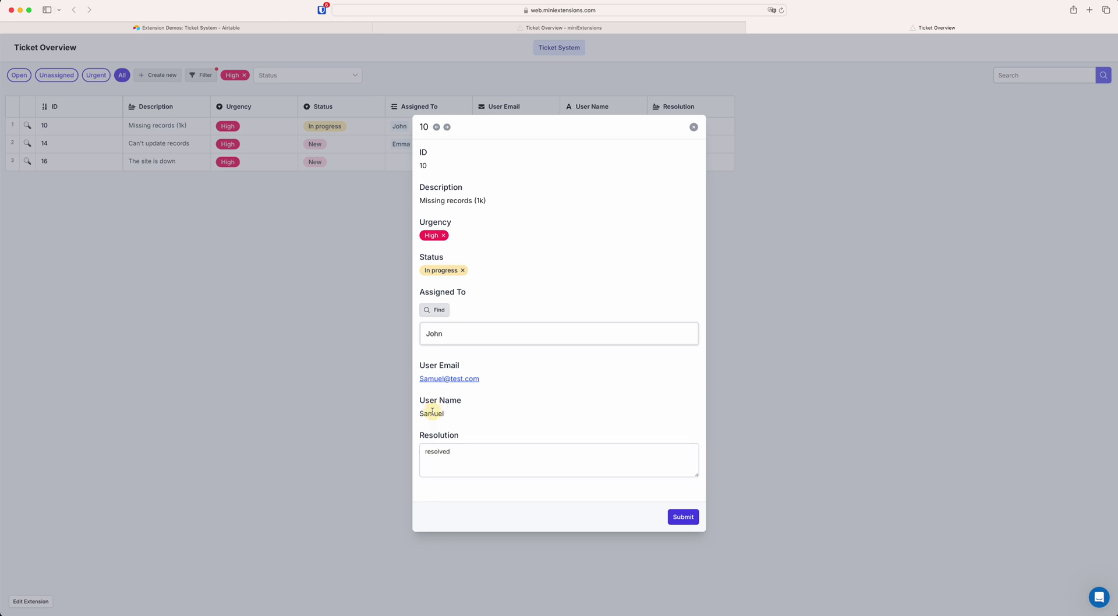
{"action": "left_click", "coordinate": [440, 483]}
{"action": "left_click", "coordinate": [694, 128]}
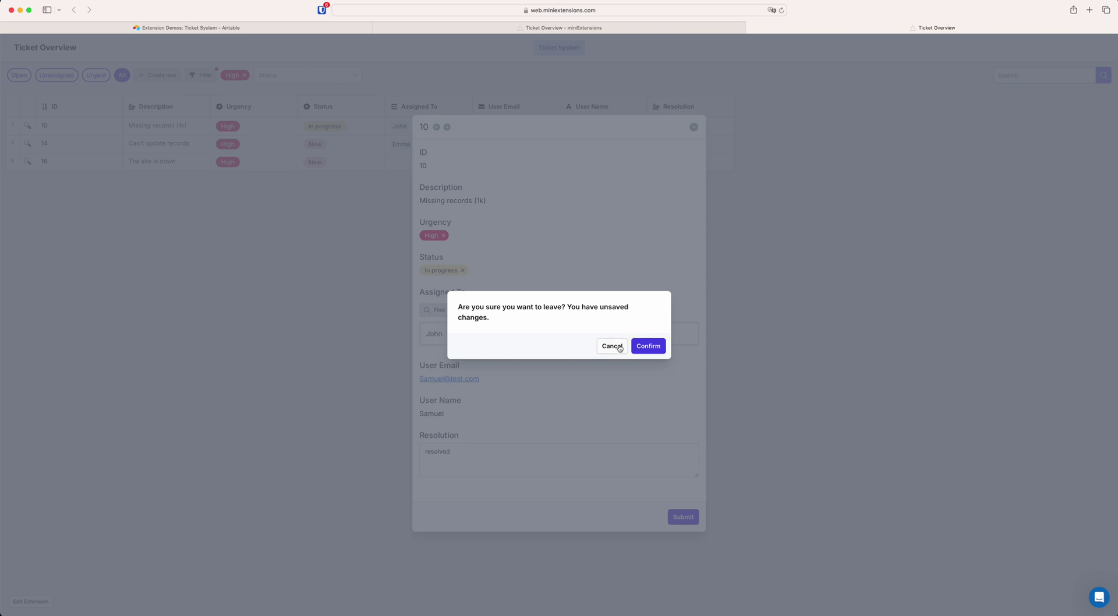
{"action": "left_click", "coordinate": [647, 349]}
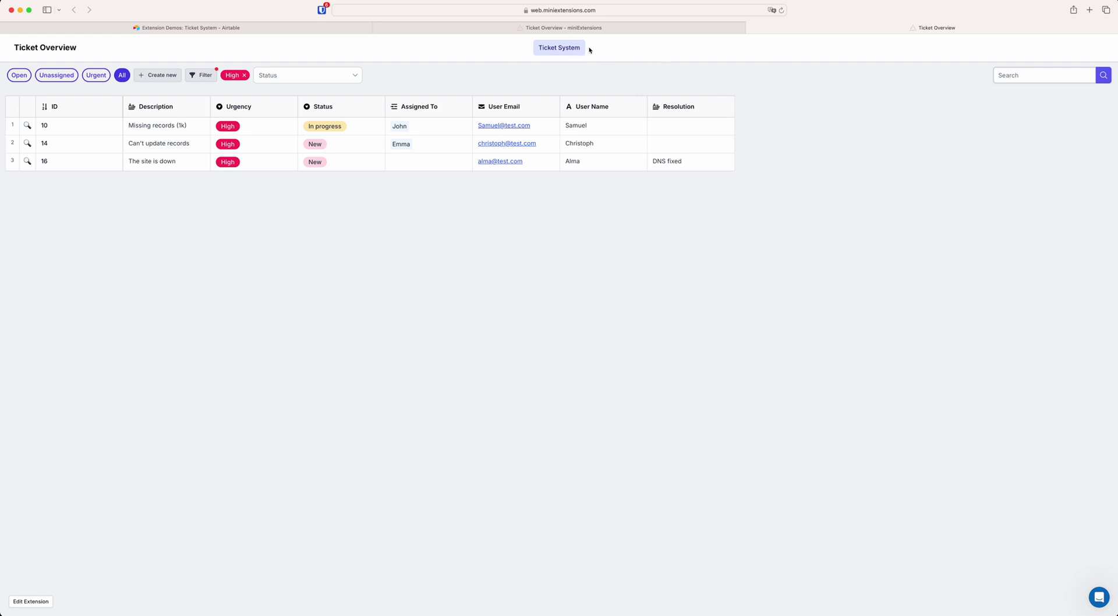
{"action": "left_click", "coordinate": [701, 87]}
- Switch to the Airtable Ticket System tab, then to the miniExtensions Ticket Overview tab
{"action": "mouse_move", "coordinate": [279, 34]}
{"action": "left_click", "coordinate": [286, 33]}
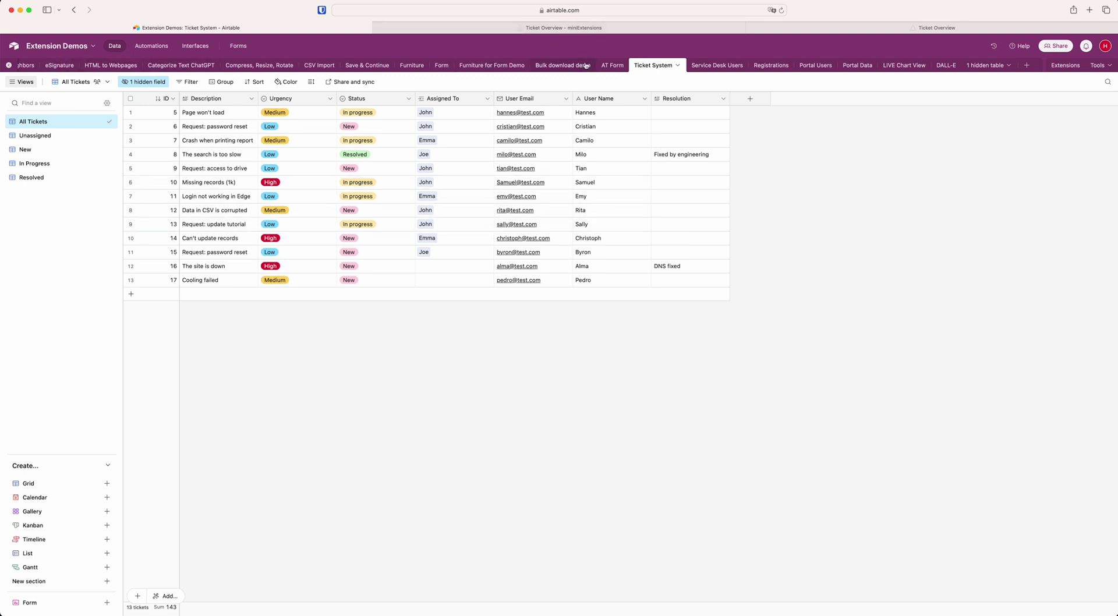
{"action": "left_click", "coordinate": [576, 28]}
- Close the Ticket System Form editor and start a new Extension Demos extension
{"action": "left_click", "coordinate": [283, 187]}
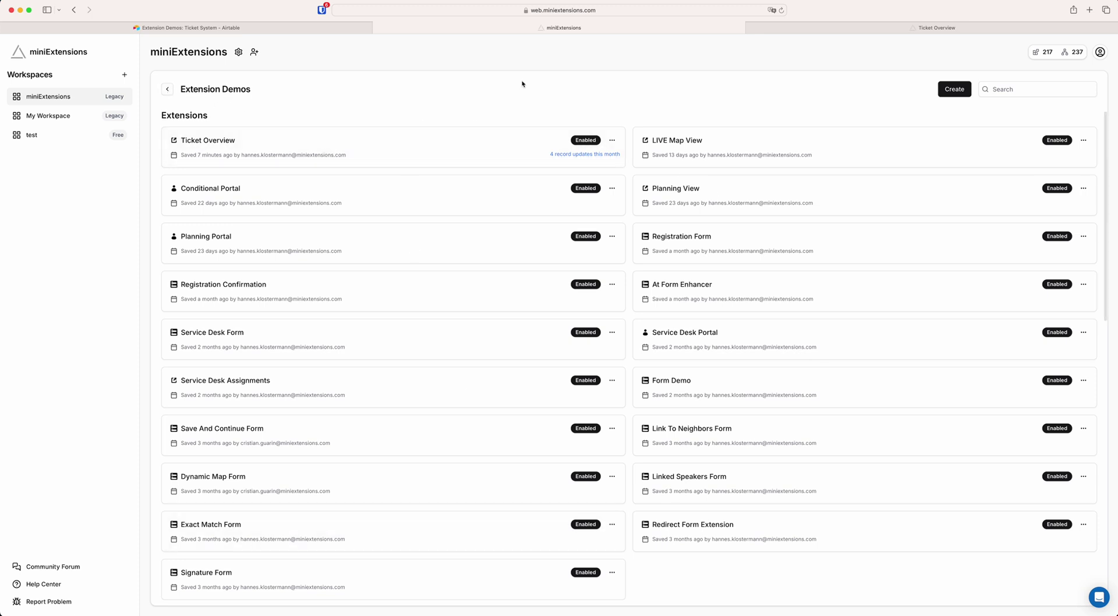
{"action": "left_click", "coordinate": [677, 109]}
{"action": "scroll", "coordinate": [619, 466], "scroll_direction": "down", "scroll_amount": 8}
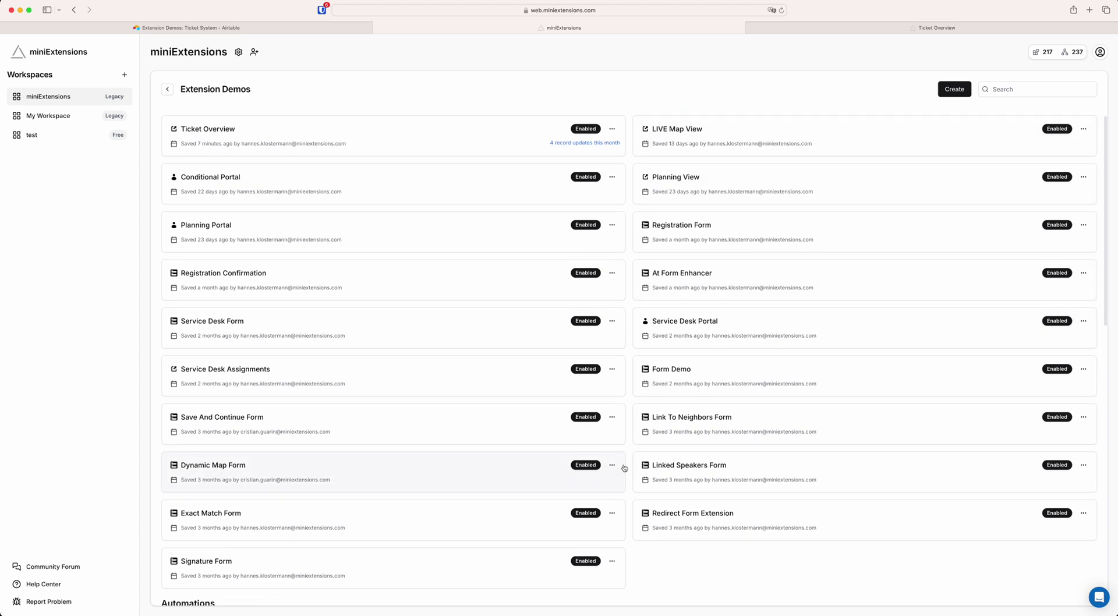
{"action": "scroll", "coordinate": [574, 464], "scroll_direction": "up", "scroll_amount": 8}
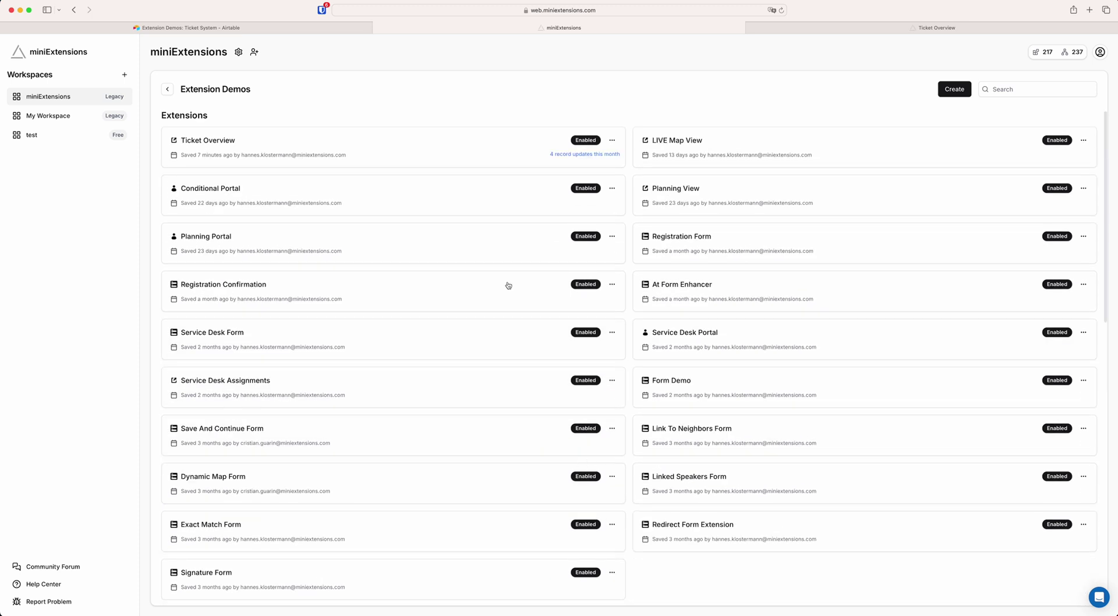
{"action": "left_click", "coordinate": [954, 90]}
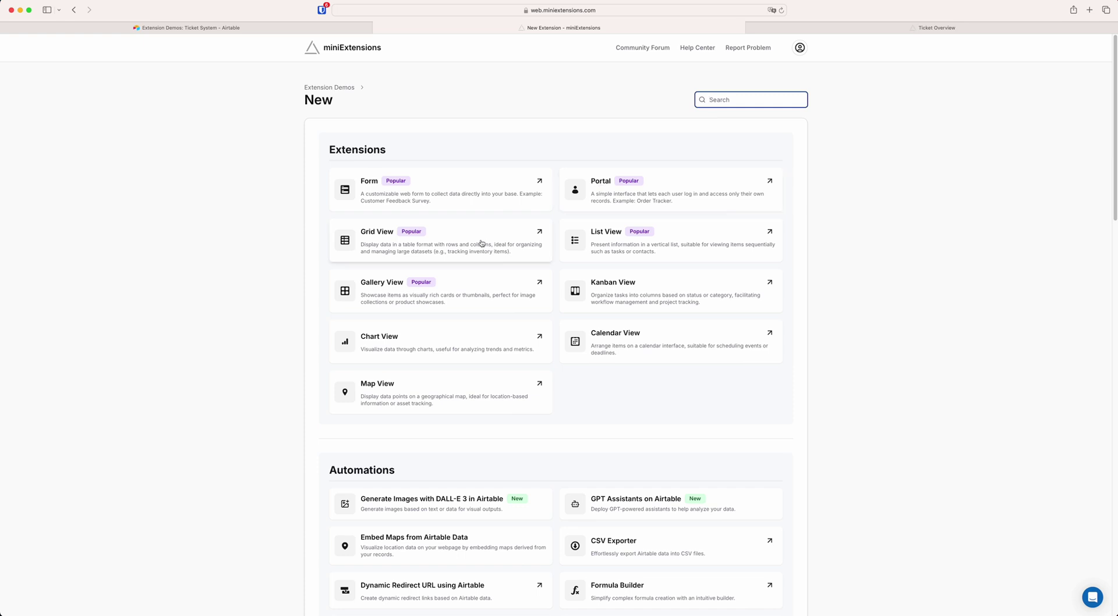
- Pick Grid View as the new extension type, bringing up Create a Share View
{"action": "left_click", "coordinate": [444, 233]}
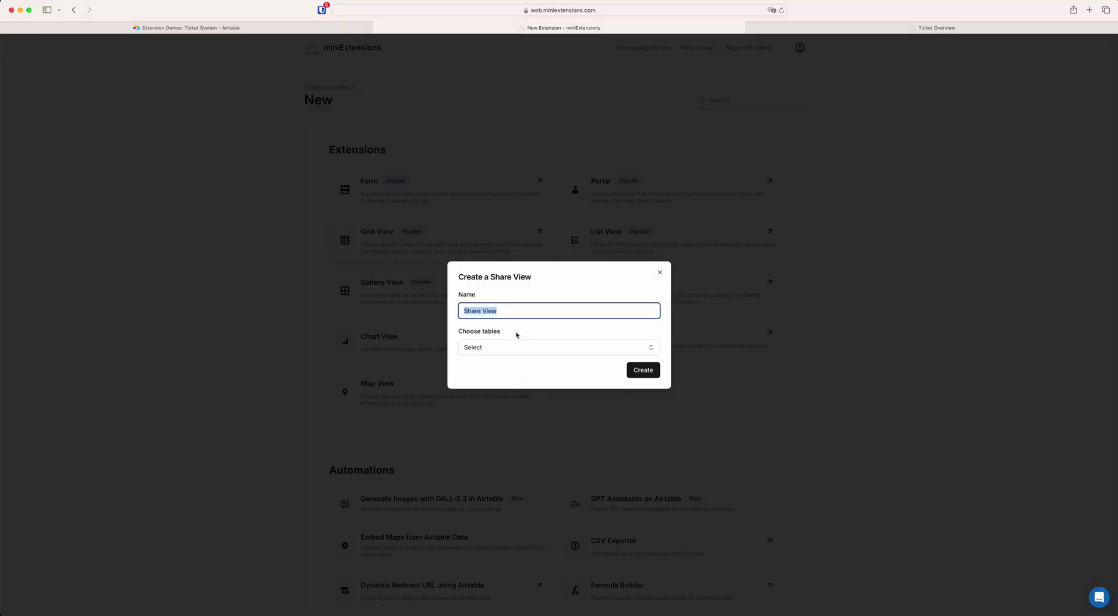
- Search 'ticke', select the Ticket System table, and create the Share View
{"action": "left_click", "coordinate": [484, 347]}
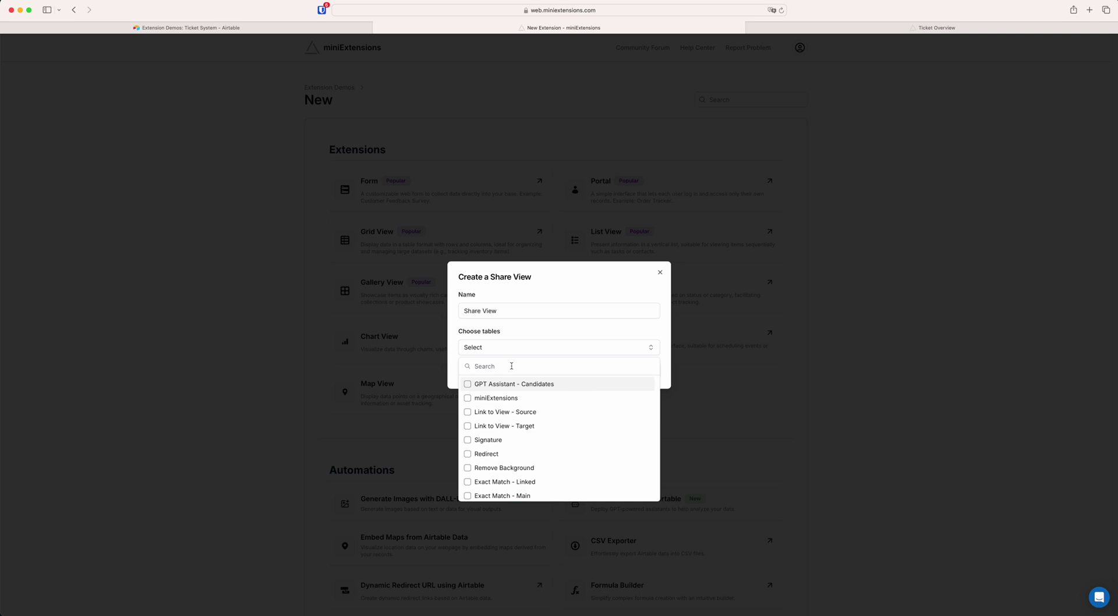
{"action": "type", "text": "ticket"}
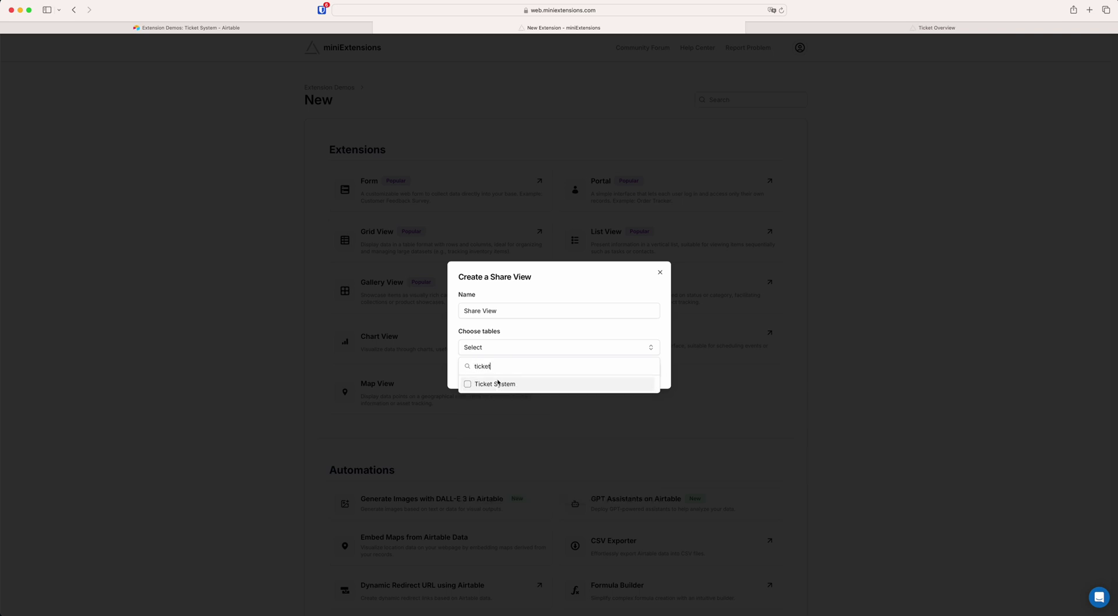
{"action": "left_click", "coordinate": [496, 384]}
{"action": "left_click", "coordinate": [496, 366]}
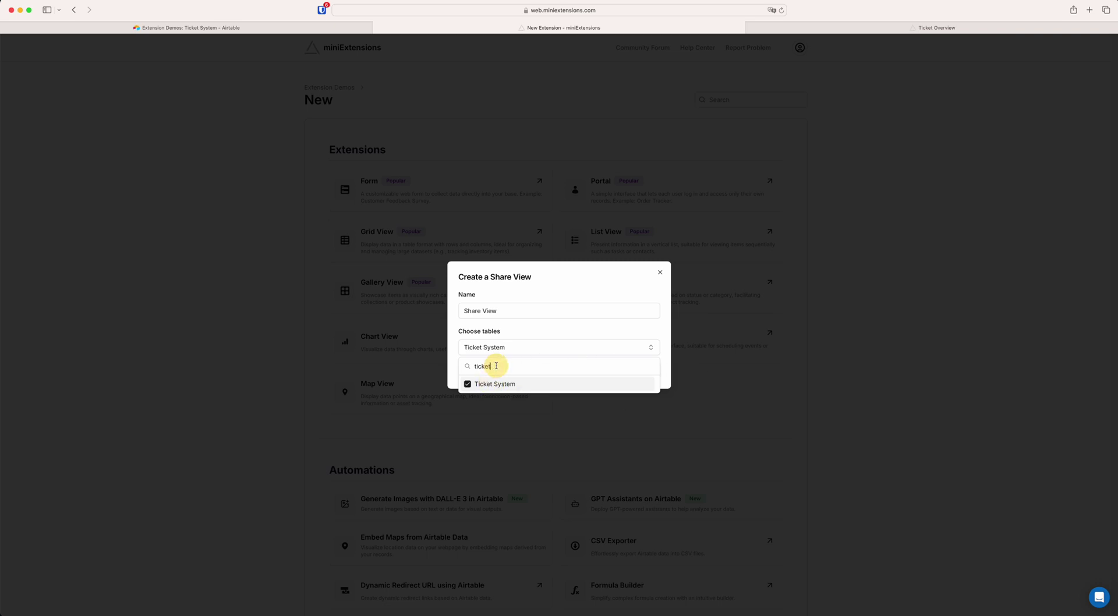
{"action": "double_click", "coordinate": [489, 366]}
{"action": "key", "text": "BackSpace"}
{"action": "scroll", "coordinate": [509, 407], "scroll_direction": "down", "scroll_amount": 10}
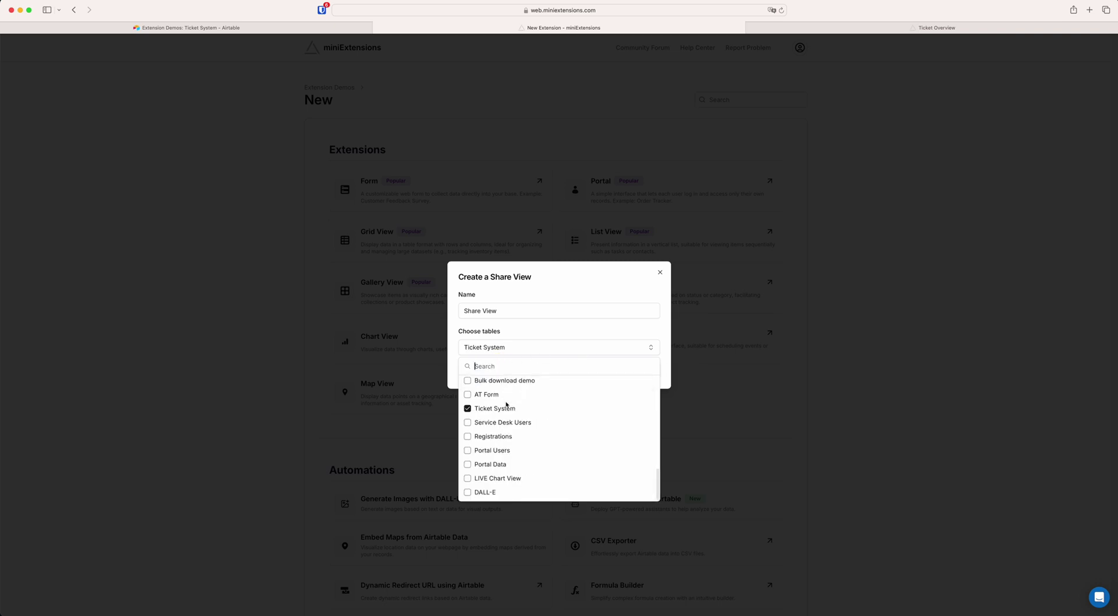
{"action": "left_click", "coordinate": [569, 333]}
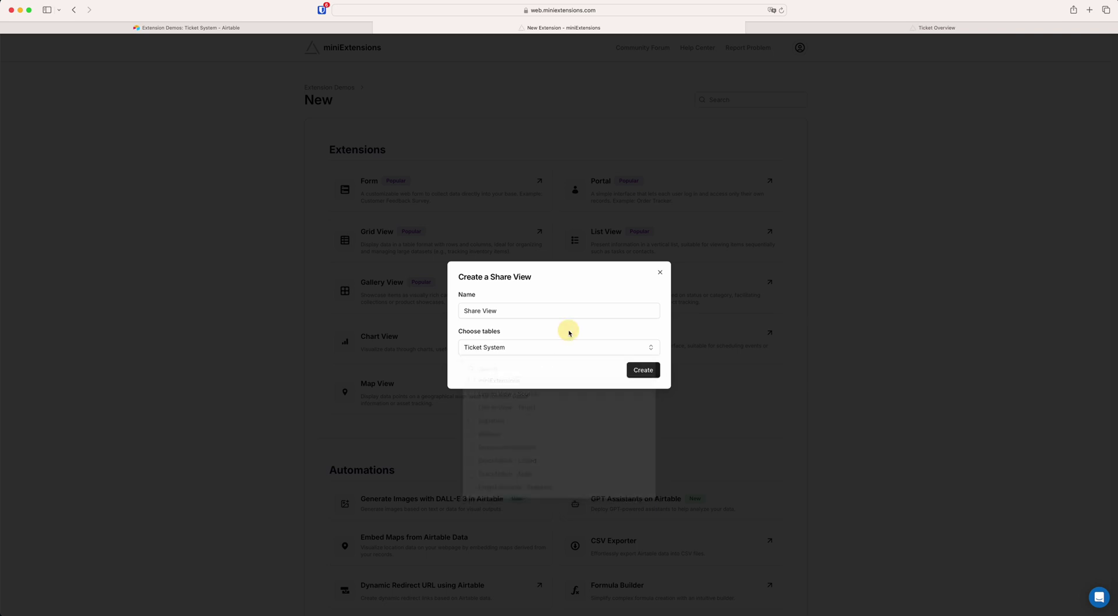
{"action": "left_click", "coordinate": [642, 370]}
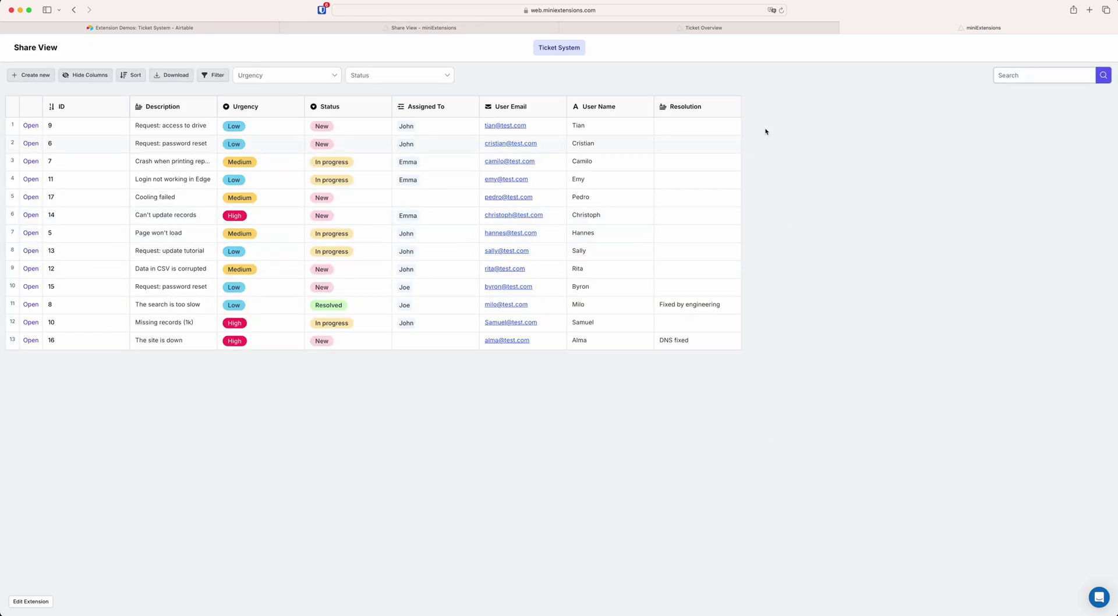
- Remove the High urgency filter from the Ticket Overview extension
{"action": "left_click", "coordinate": [759, 28]}
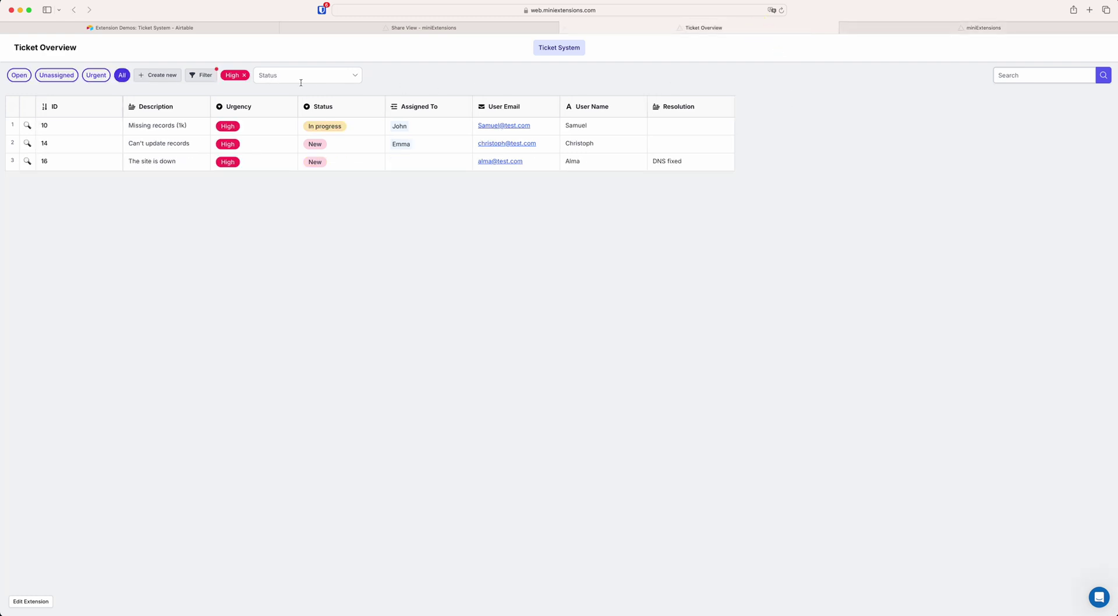
{"action": "left_click", "coordinate": [244, 75]}
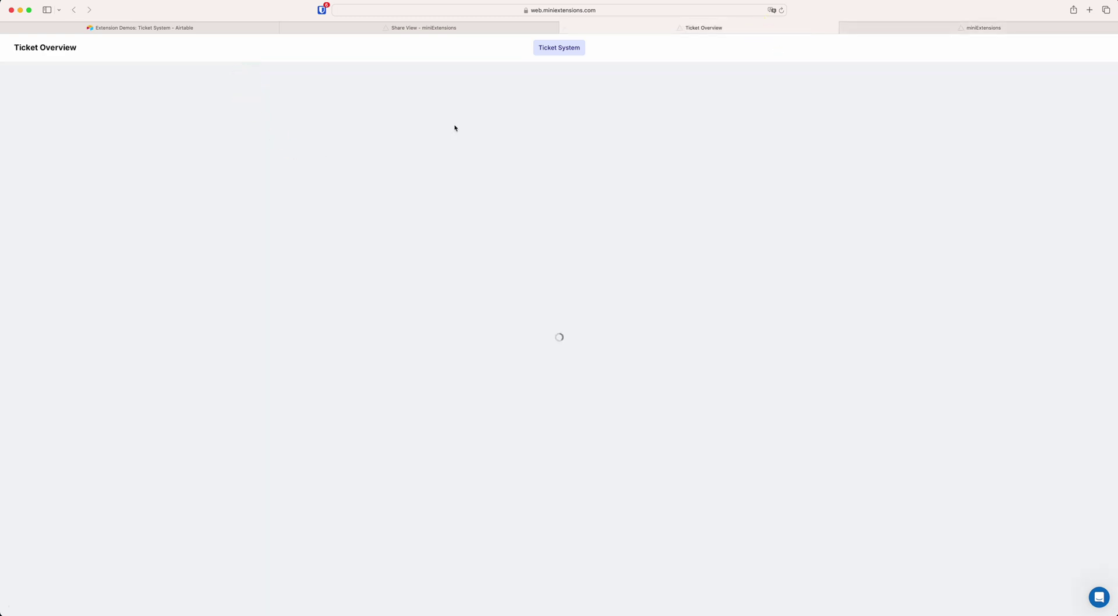
{"action": "left_click", "coordinate": [871, 26]}
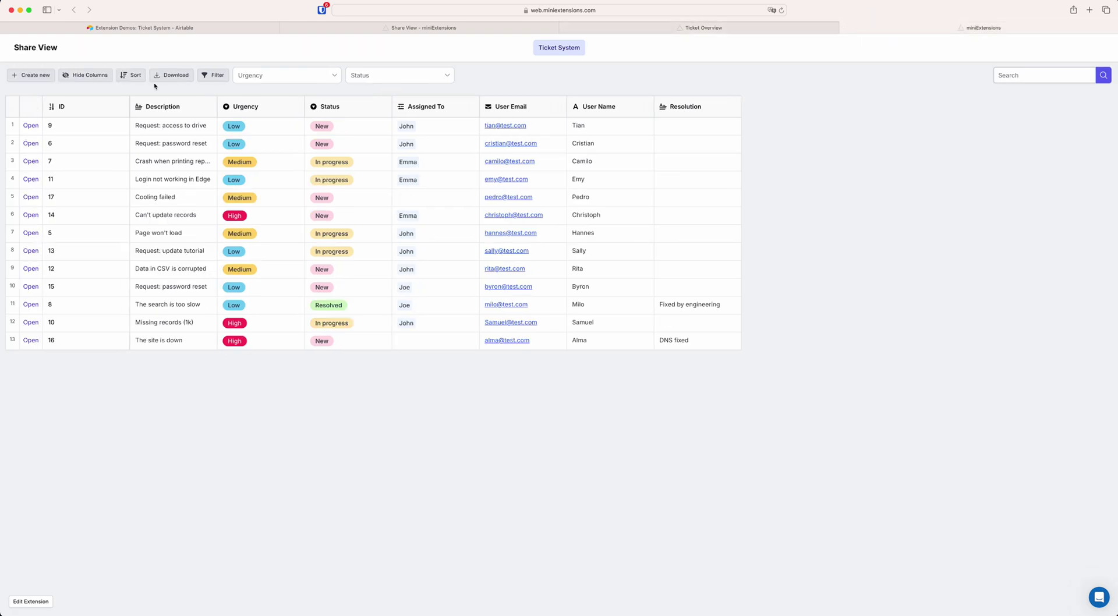
- Open the Share View's settings, then return to the Airtable Ticket System base
{"action": "left_click", "coordinate": [699, 26]}
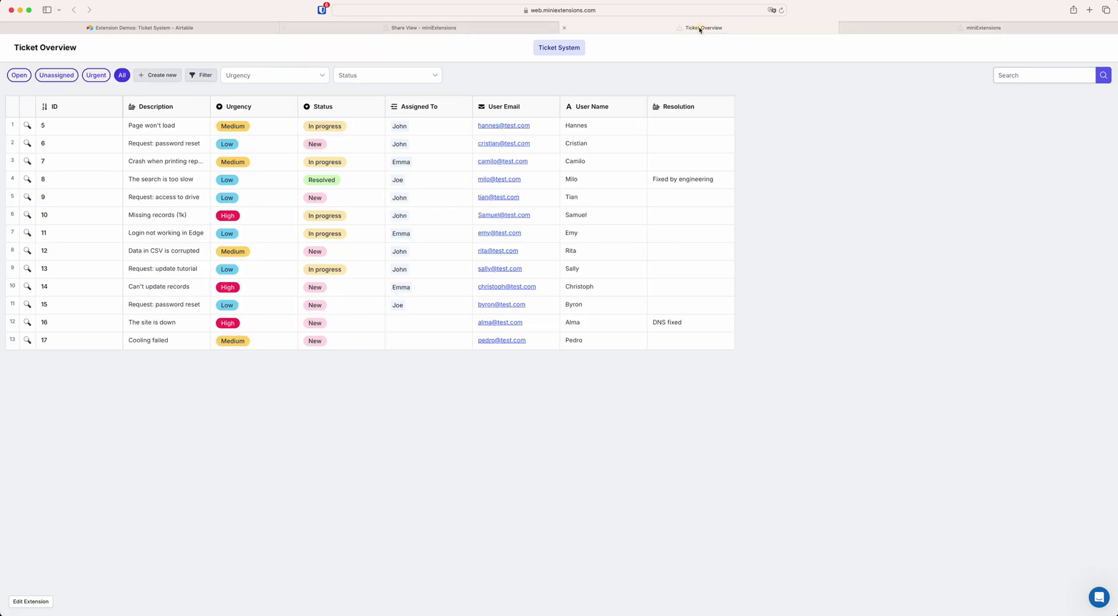
{"action": "left_click", "coordinate": [889, 26]}
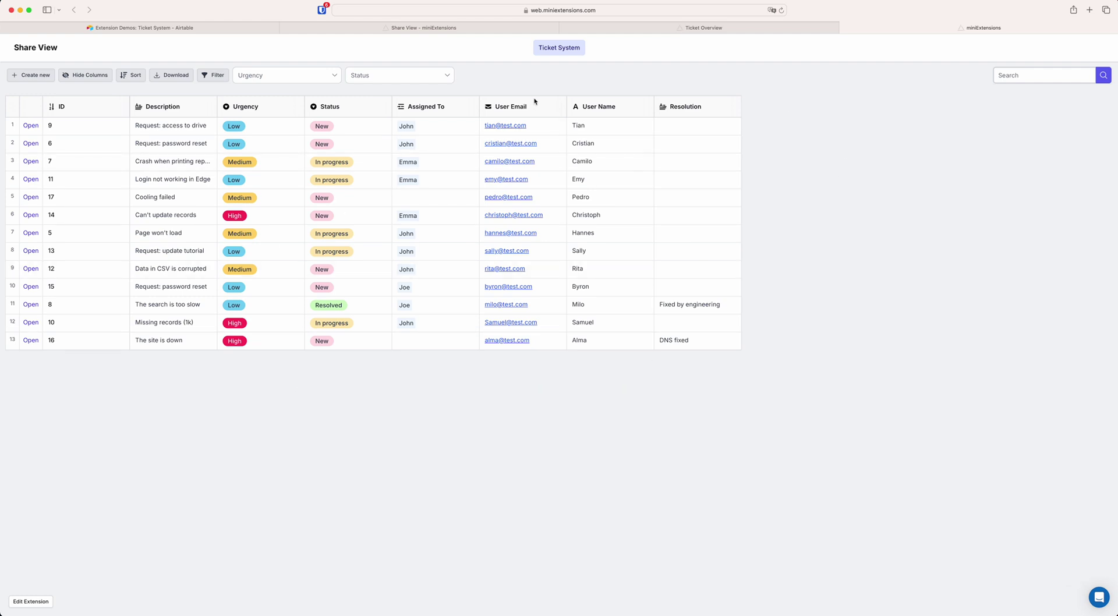
{"action": "left_click", "coordinate": [387, 29]}
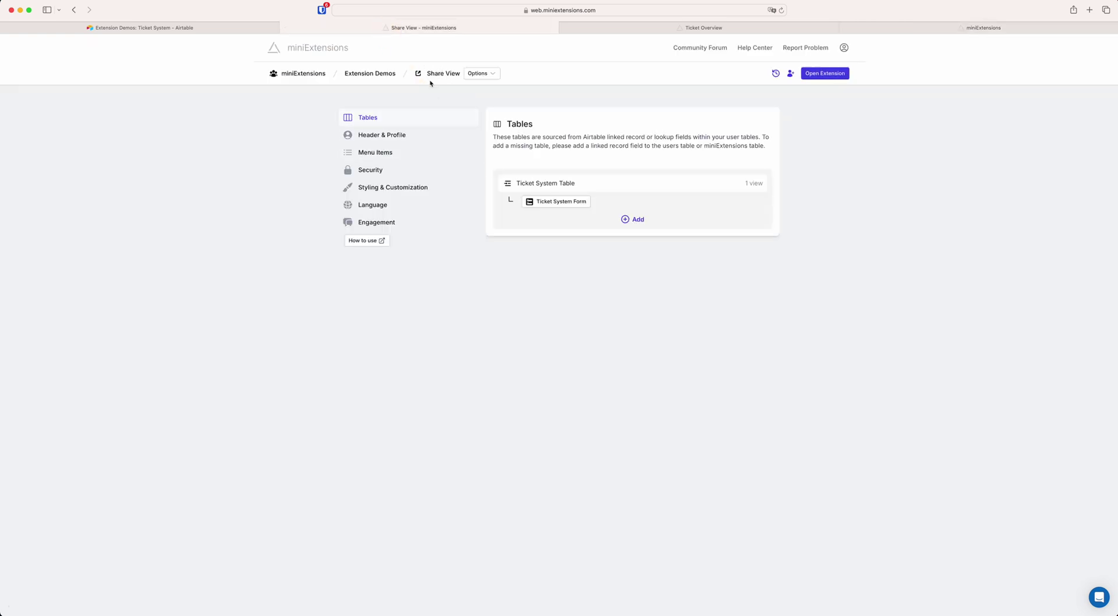
{"action": "left_click", "coordinate": [132, 28]}
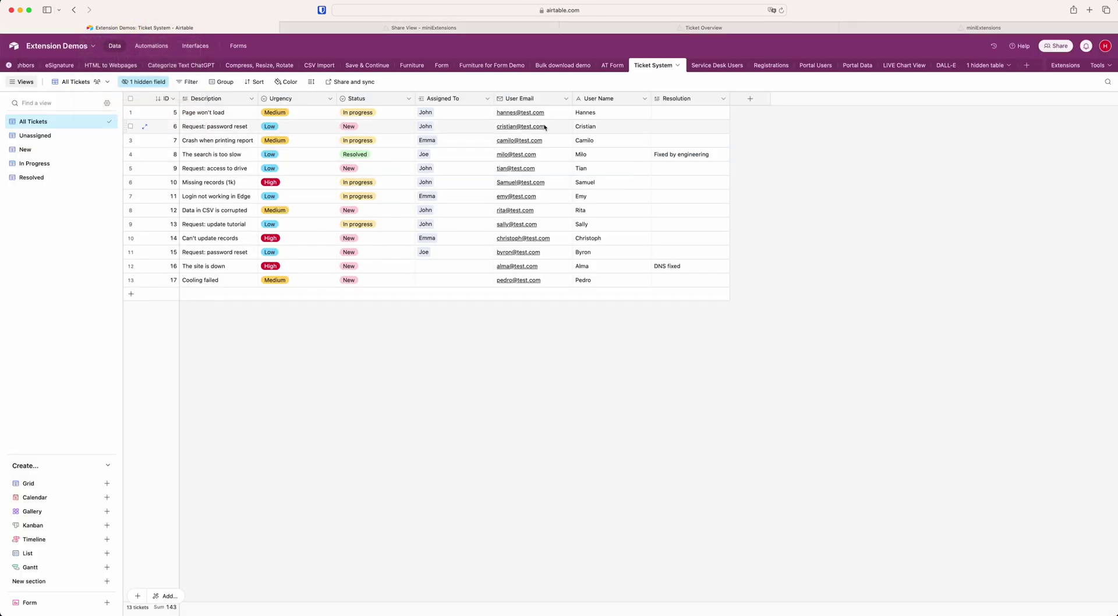
- Reveal the hidden miniExtensions table from the hidden-tables list
{"action": "left_click", "coordinate": [988, 66]}
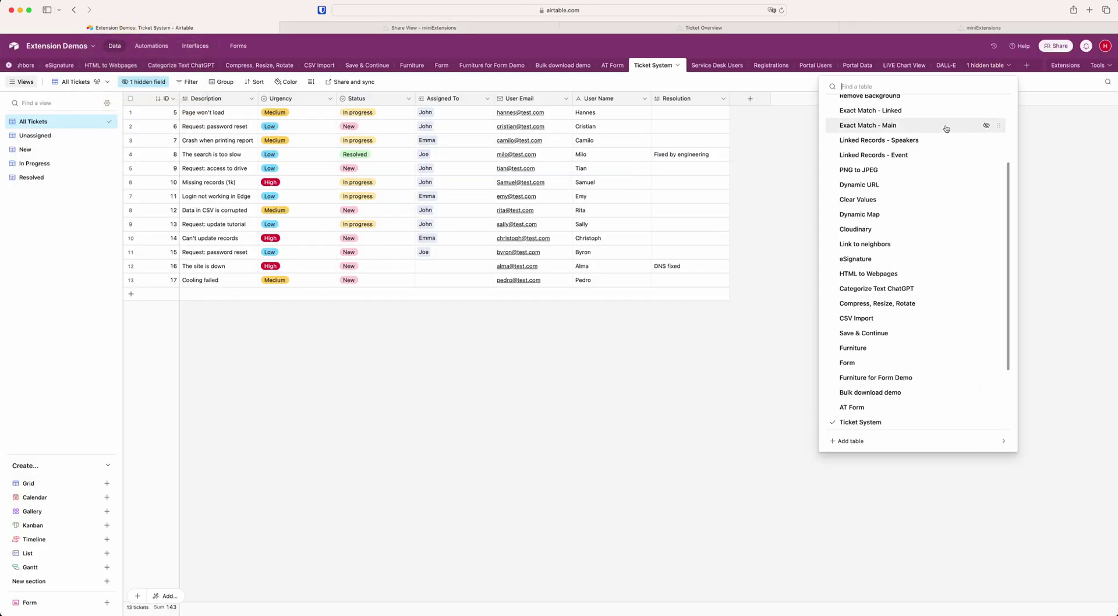
{"action": "scroll", "coordinate": [931, 128], "scroll_direction": "up", "scroll_amount": 5}
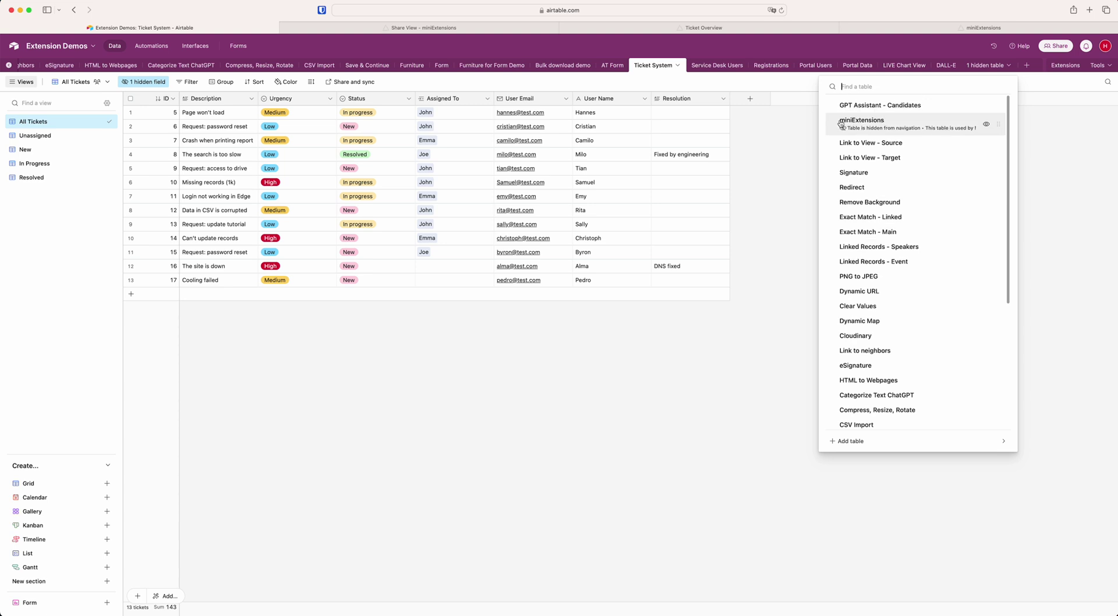
{"action": "left_click", "coordinate": [887, 122]}
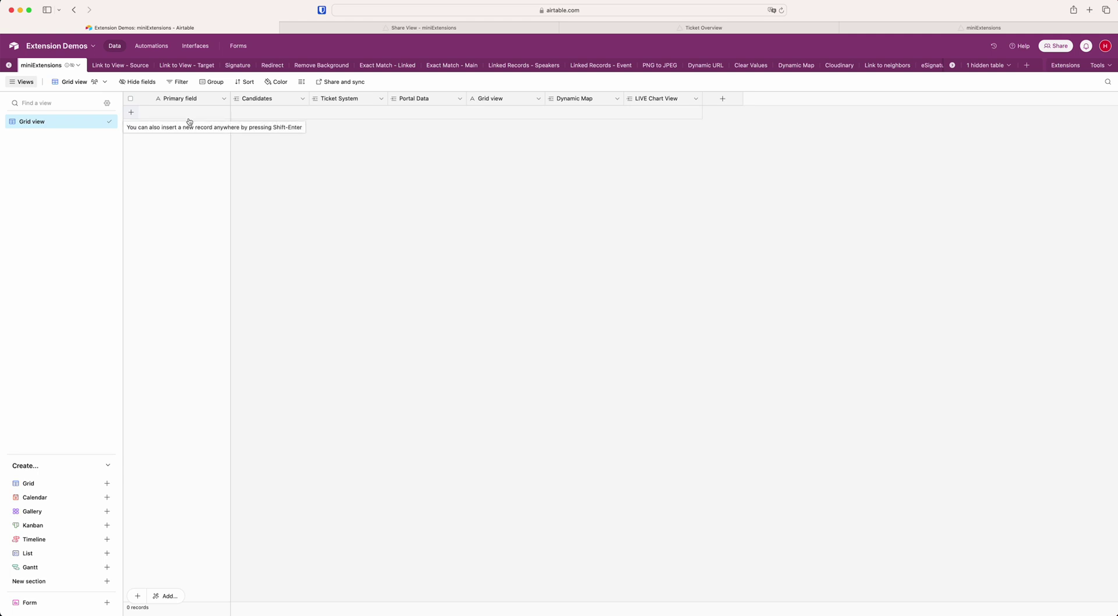
{"action": "mouse_move", "coordinate": [74, 69]}
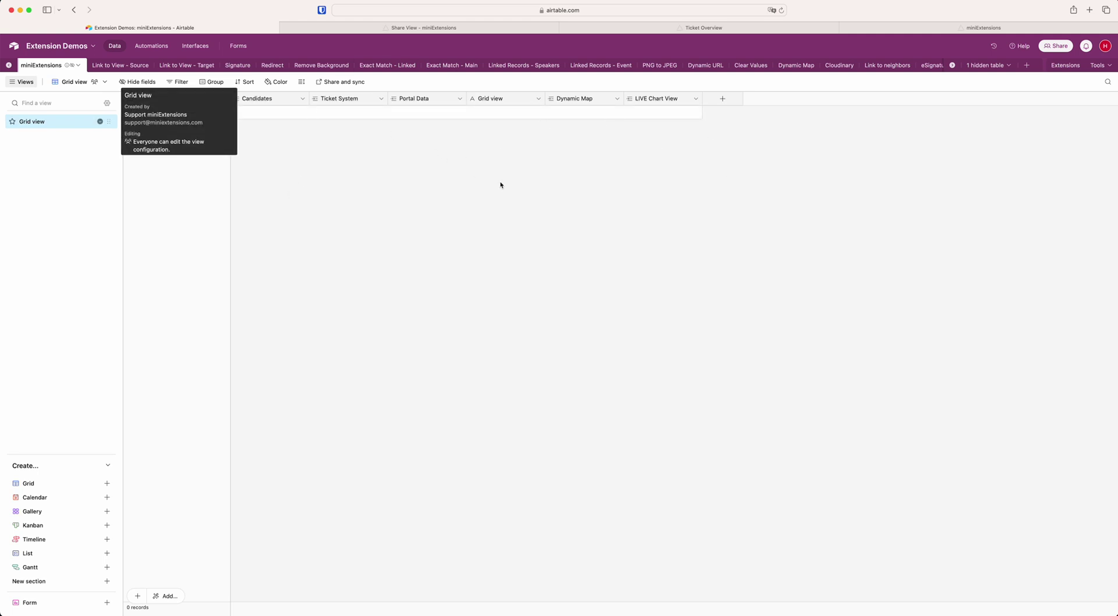
{"action": "left_click", "coordinate": [461, 220]}
{"action": "left_click", "coordinate": [296, 147]}
{"action": "left_click", "coordinate": [78, 66]}
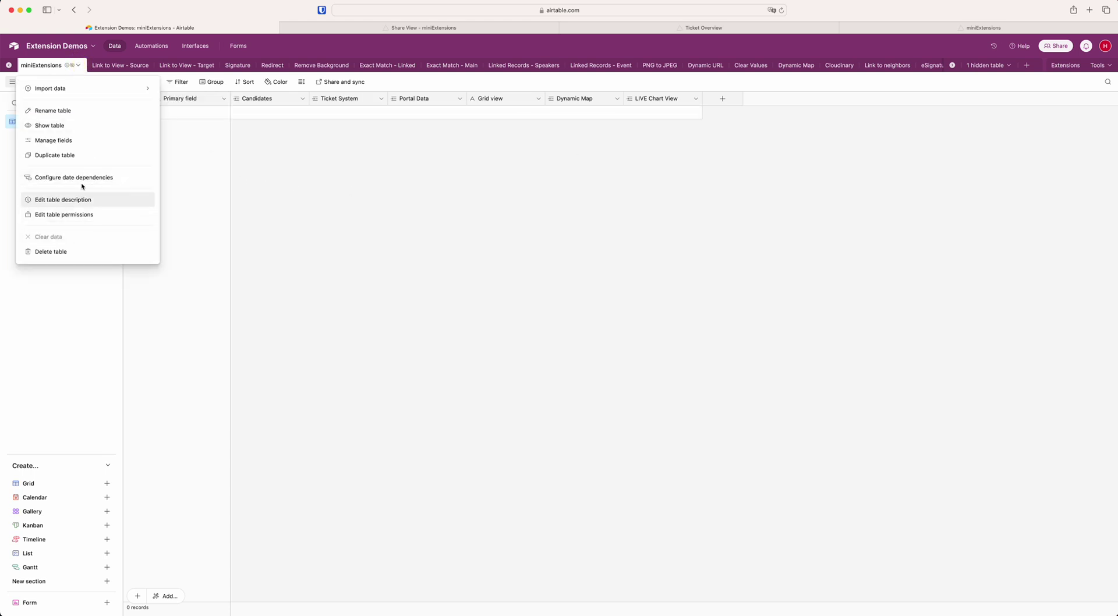
{"action": "left_click", "coordinate": [79, 67]}
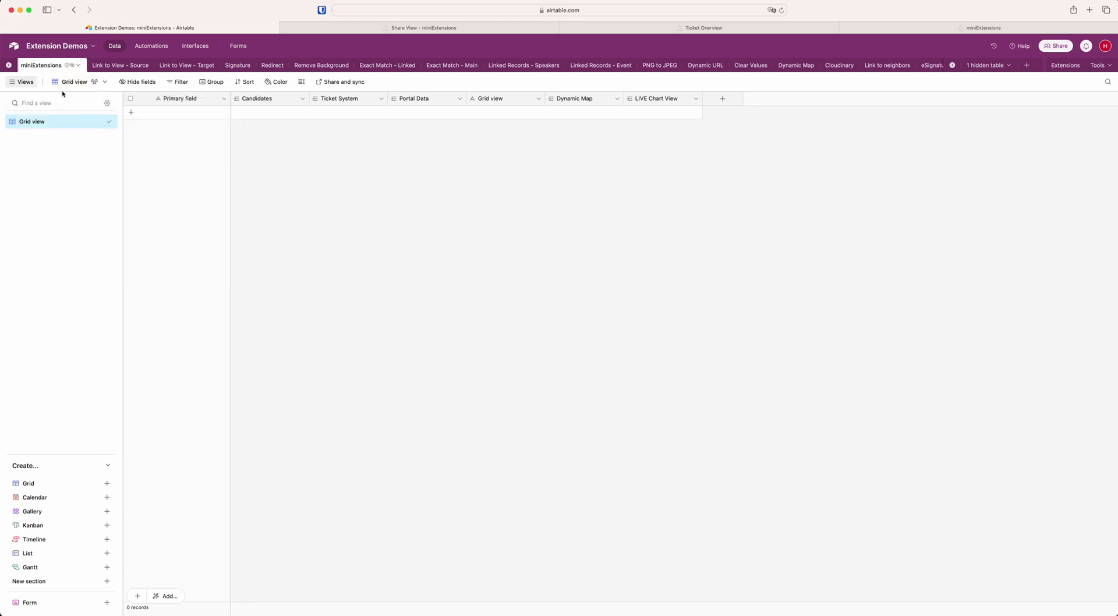
{"action": "left_click", "coordinate": [78, 66]}
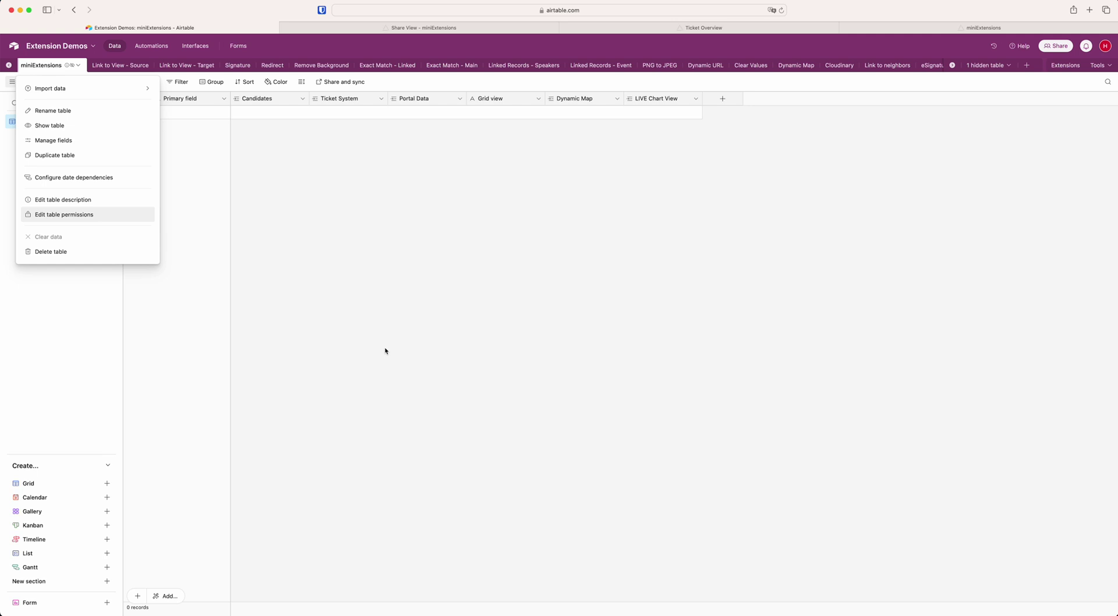
{"action": "left_click", "coordinate": [546, 287]}
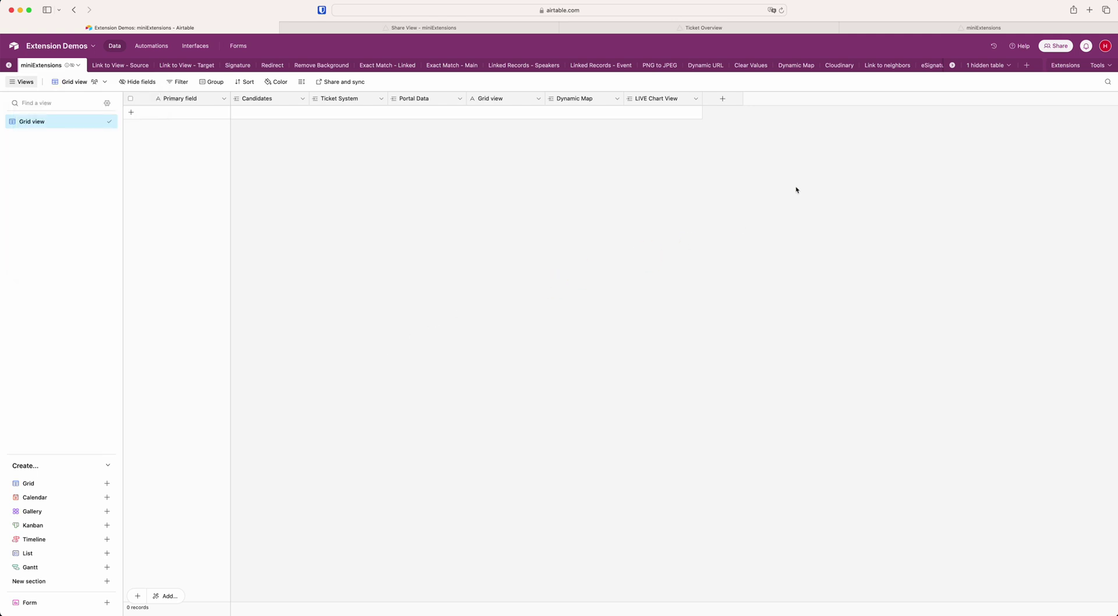
{"action": "left_click", "coordinate": [952, 65]}
- Reopen the Ticket System table, then go to the Share View settings page
{"action": "left_click", "coordinate": [661, 69]}
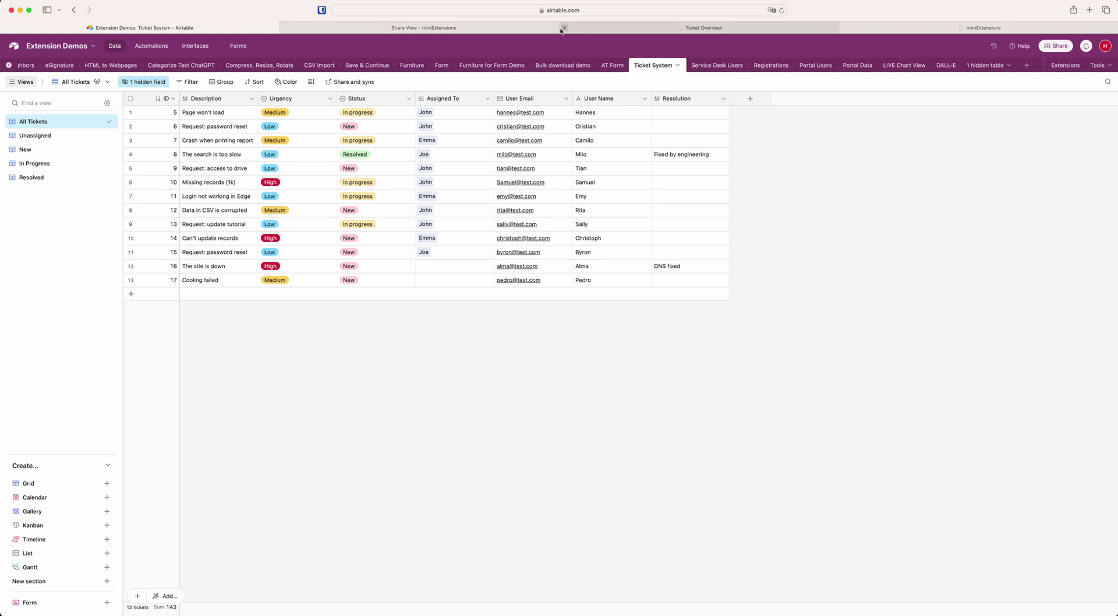
{"action": "left_click", "coordinate": [498, 27]}
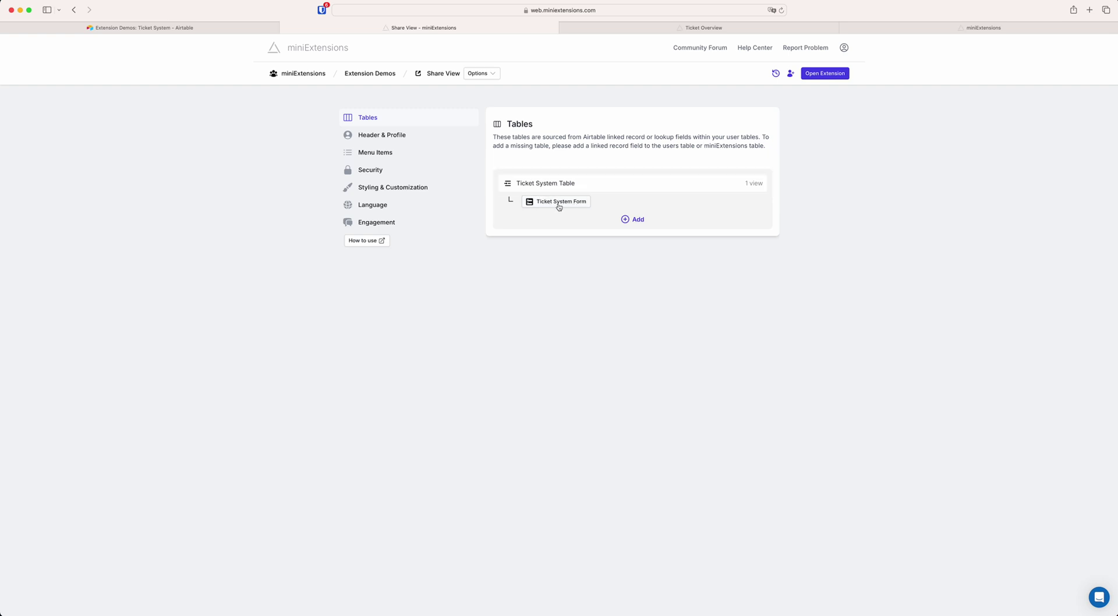
{"action": "left_click", "coordinate": [876, 29]}
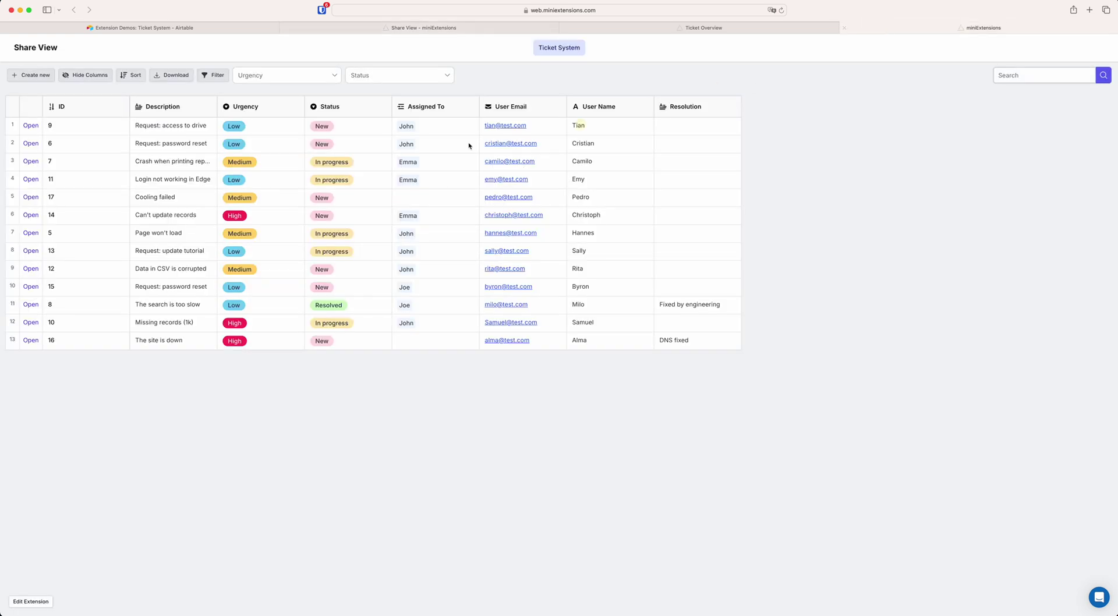
{"action": "left_click", "coordinate": [32, 126]}
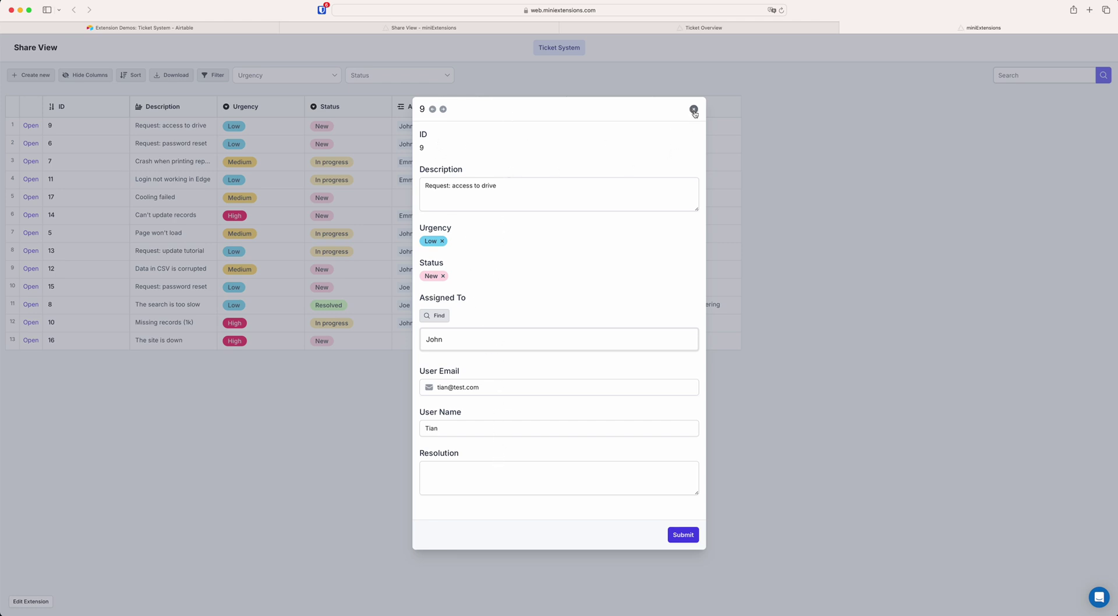
{"action": "left_click", "coordinate": [694, 109]}
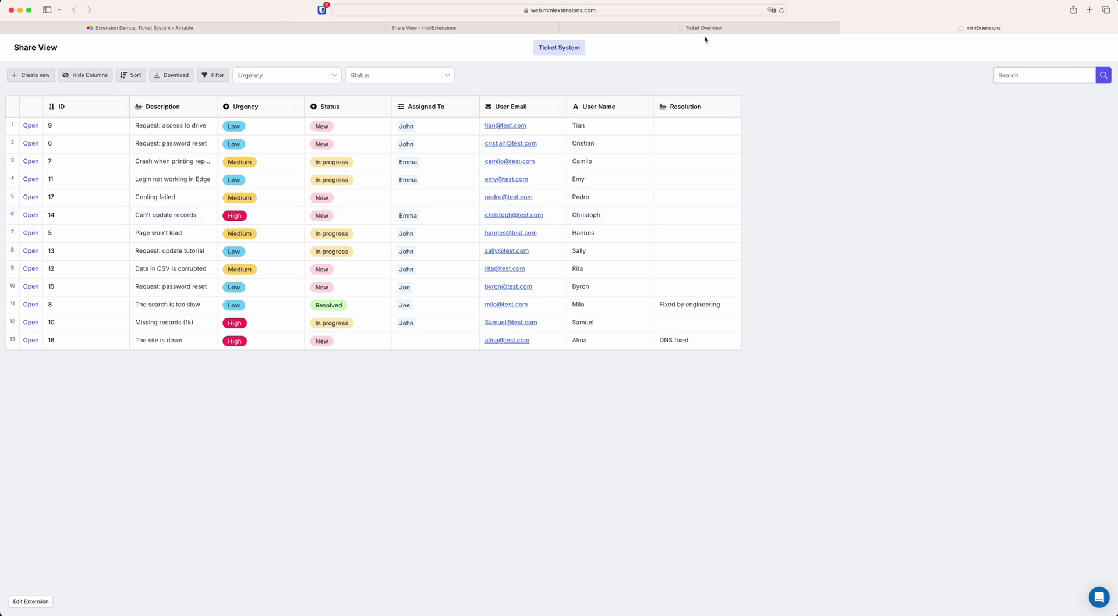
{"action": "left_click", "coordinate": [495, 31]}
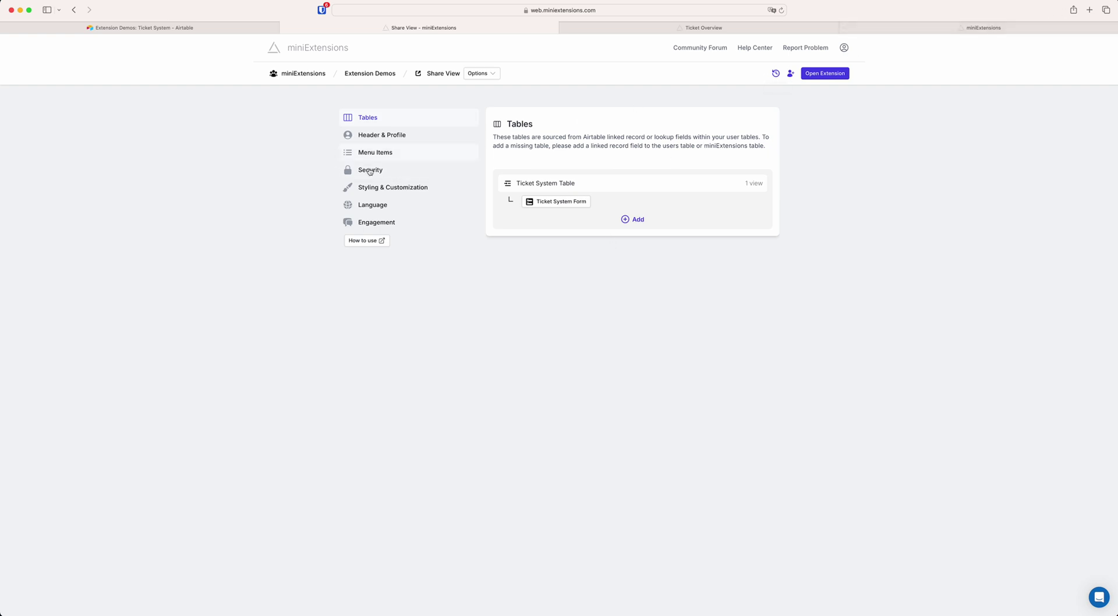
- Enable portal password protection and copy the generated password
{"action": "left_click", "coordinate": [349, 173]}
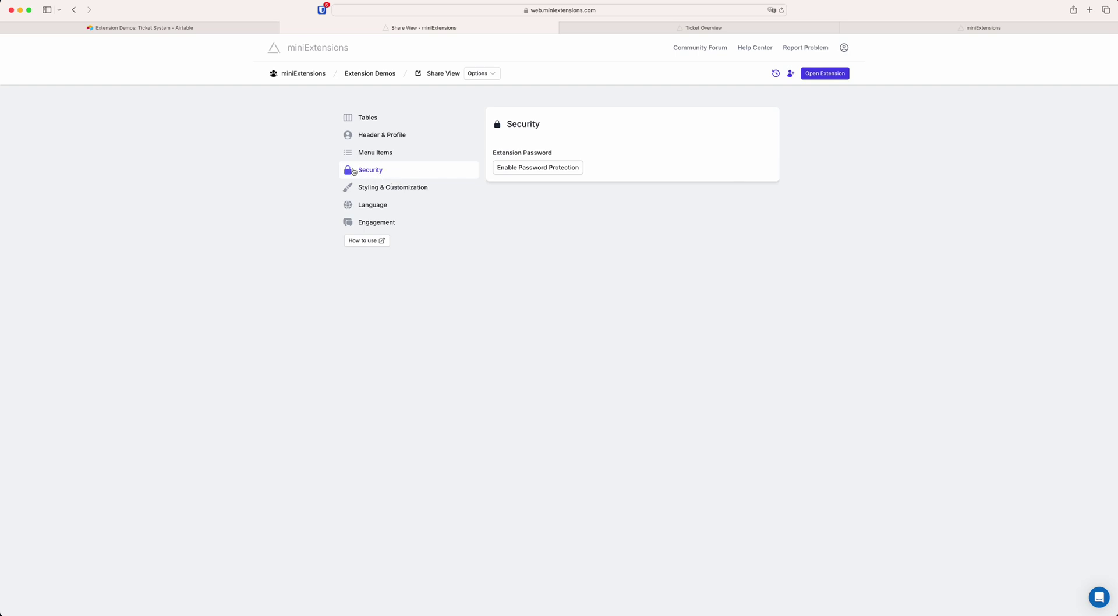
{"action": "left_click", "coordinate": [550, 168]}
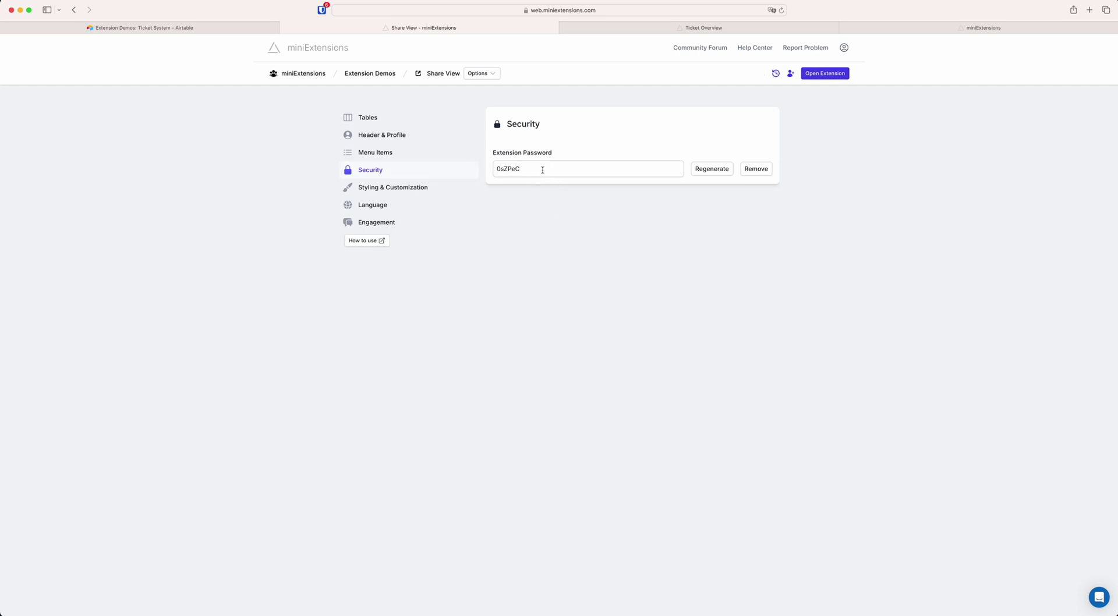
{"action": "double_click", "coordinate": [560, 169]}
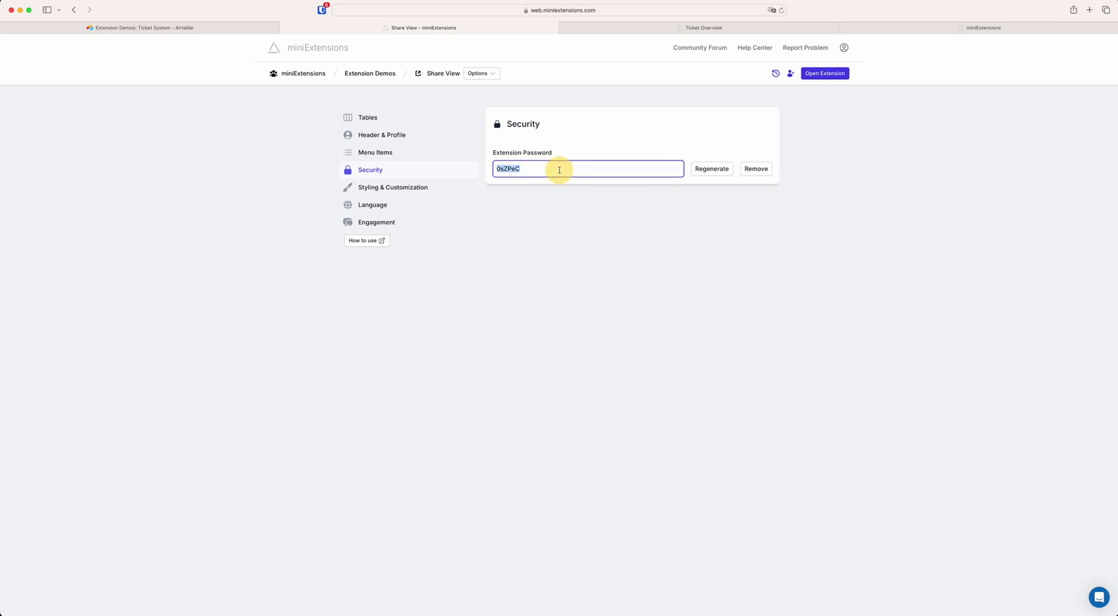
- Reload the live portal and unlock it with the pasted password
{"action": "left_click", "coordinate": [656, 232]}
{"action": "left_click", "coordinate": [933, 32]}
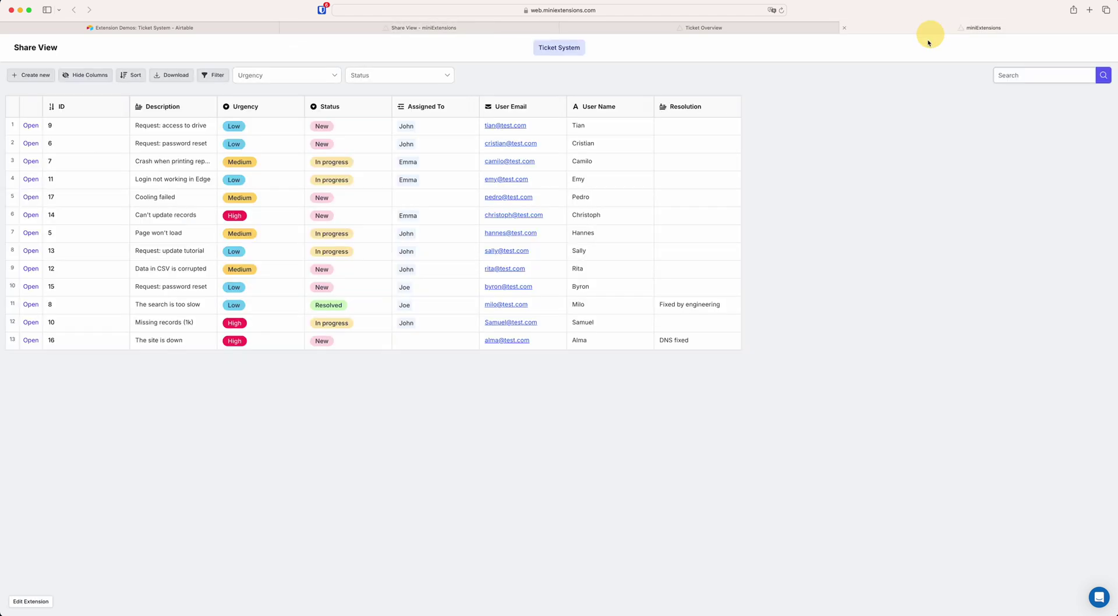
{"action": "key", "text": "super+r"}
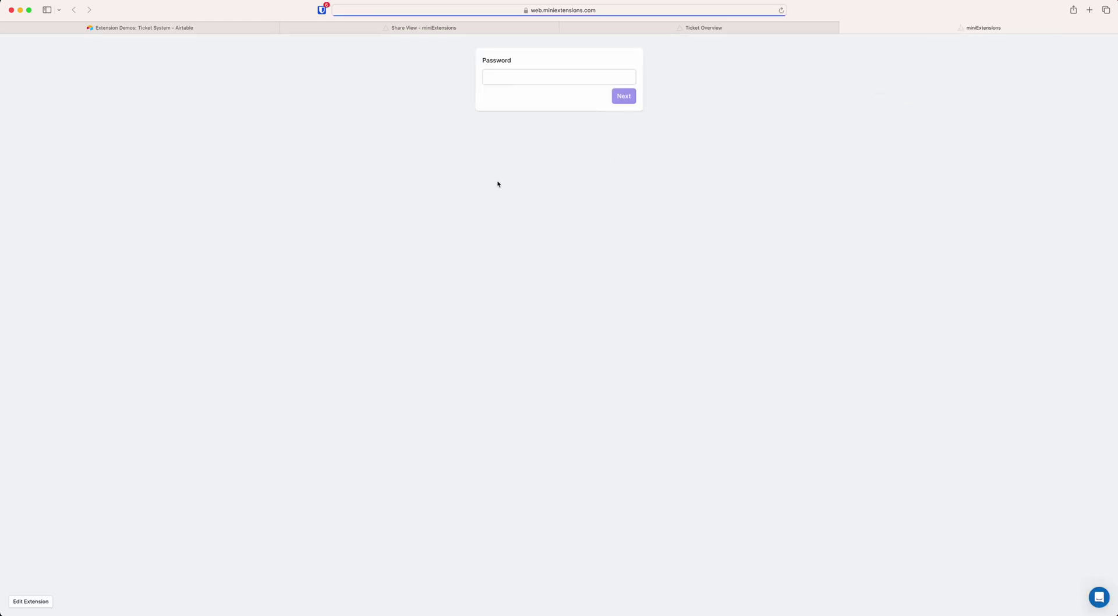
{"action": "left_click", "coordinate": [506, 78]}
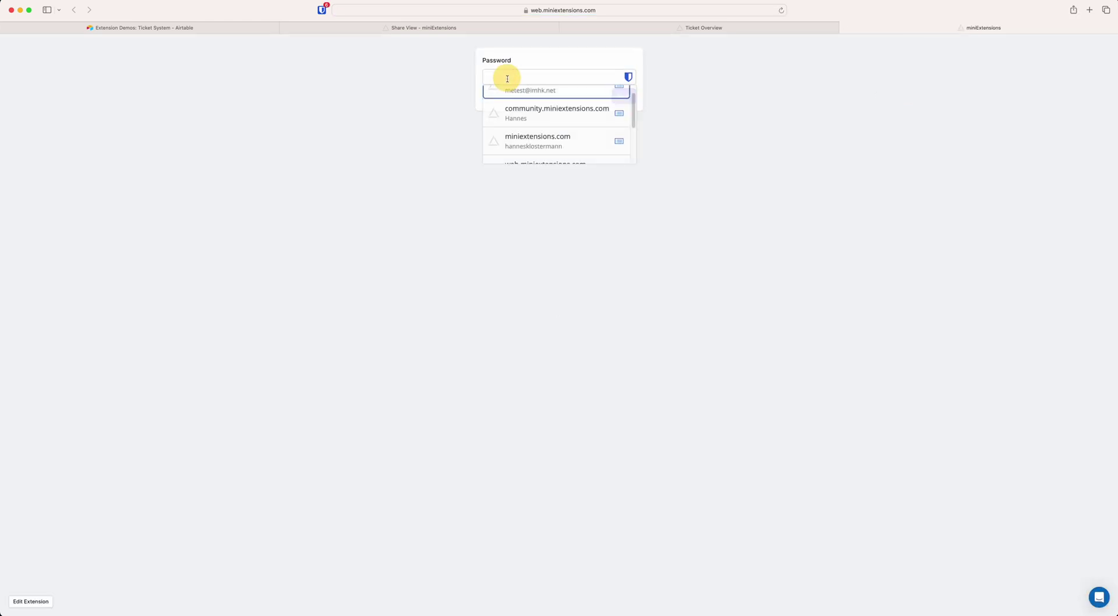
{"action": "key", "text": "super+v"}
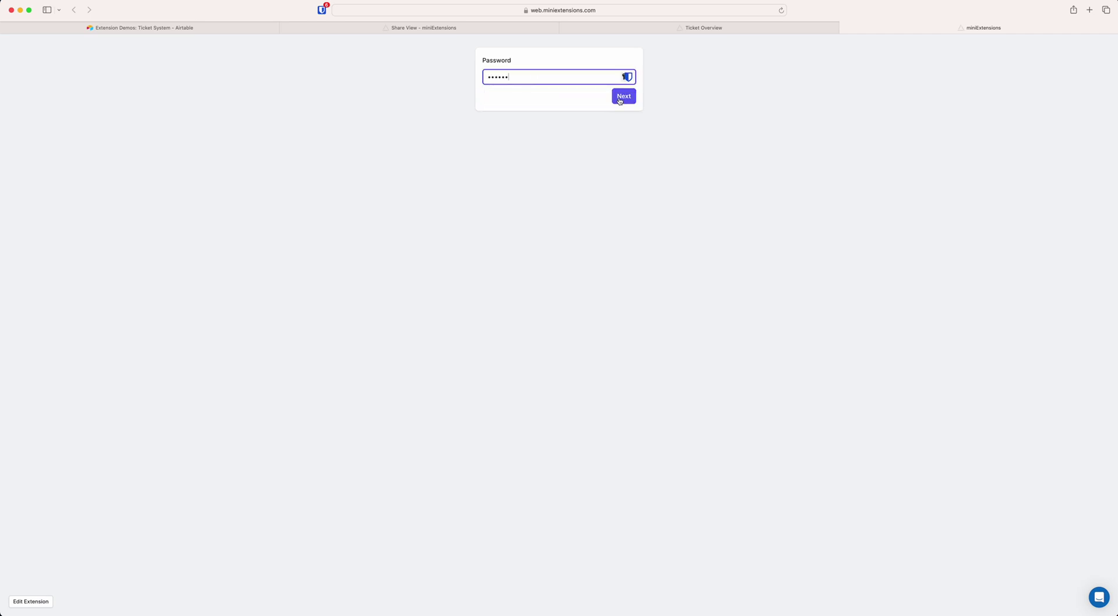
{"action": "left_click", "coordinate": [622, 99]}
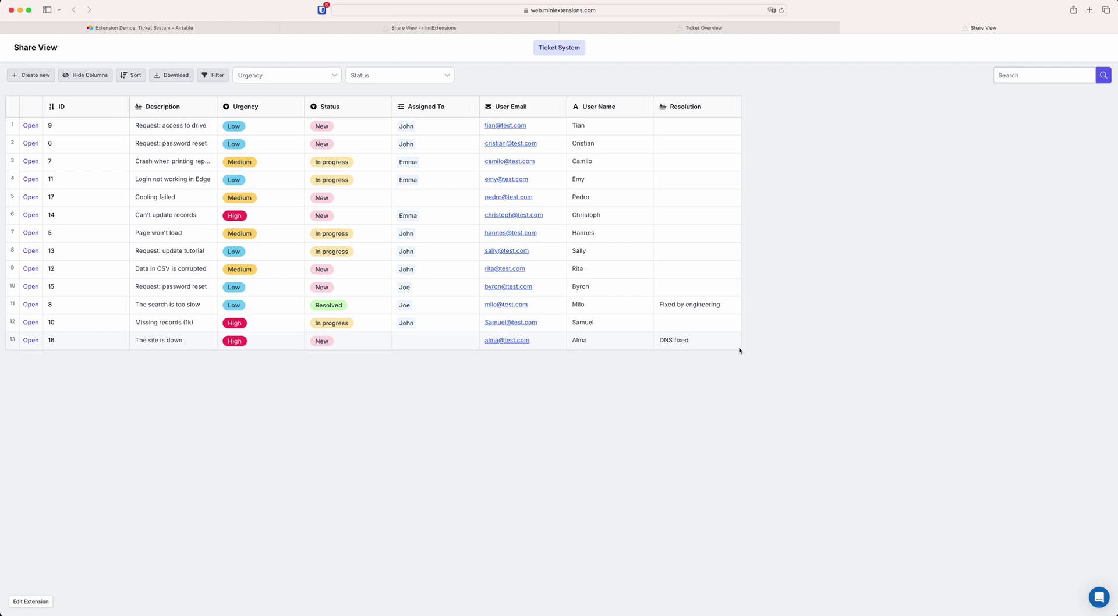
- Remove the portal password and confirm the removal
{"action": "left_click", "coordinate": [469, 29]}
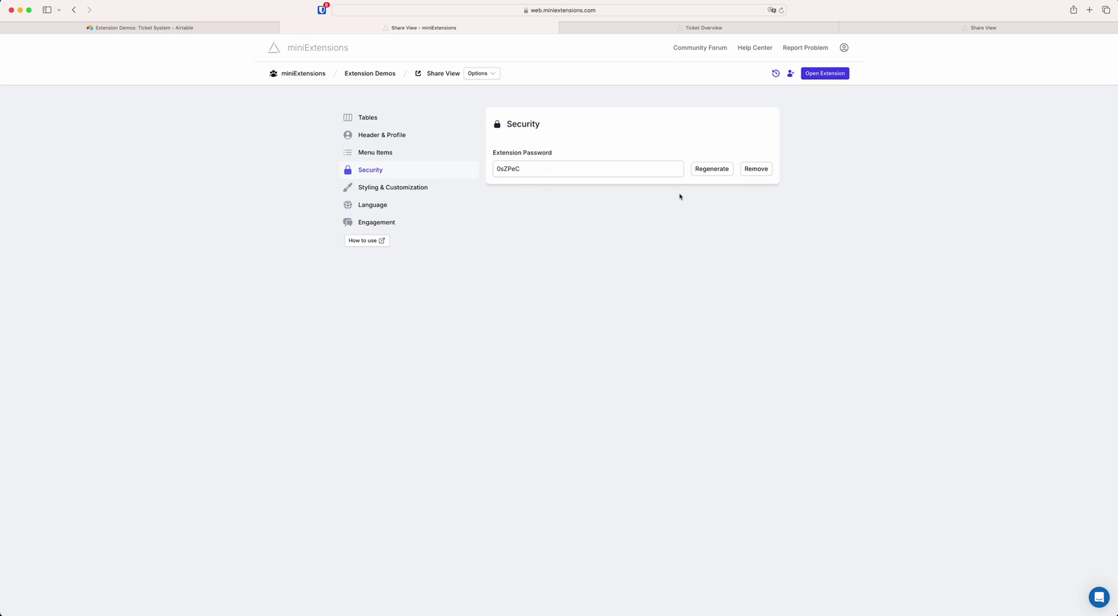
{"action": "left_click", "coordinate": [751, 174]}
{"action": "left_click", "coordinate": [651, 339]}
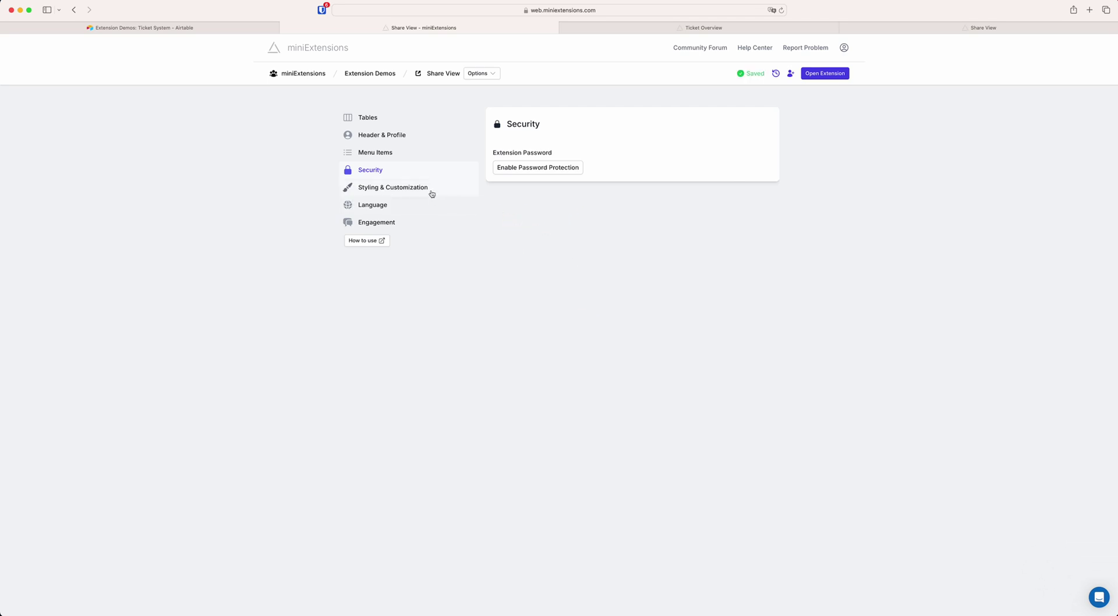
{"action": "left_click", "coordinate": [386, 152]}
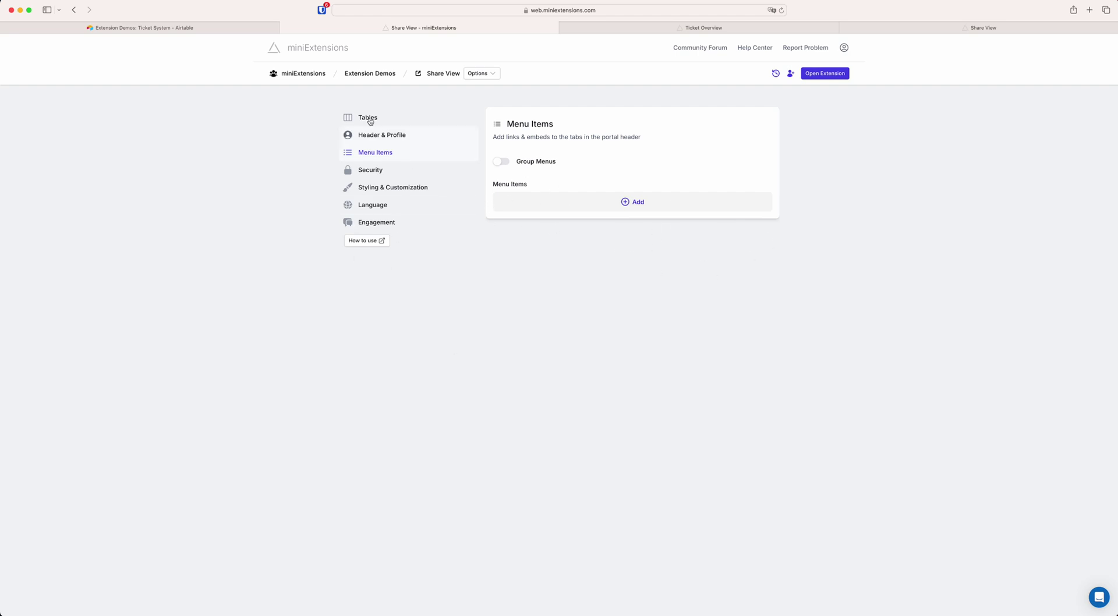
- Check the Portal Page Title under Header & Profile unchanged, then show Tables settings
{"action": "left_click", "coordinate": [380, 140]}
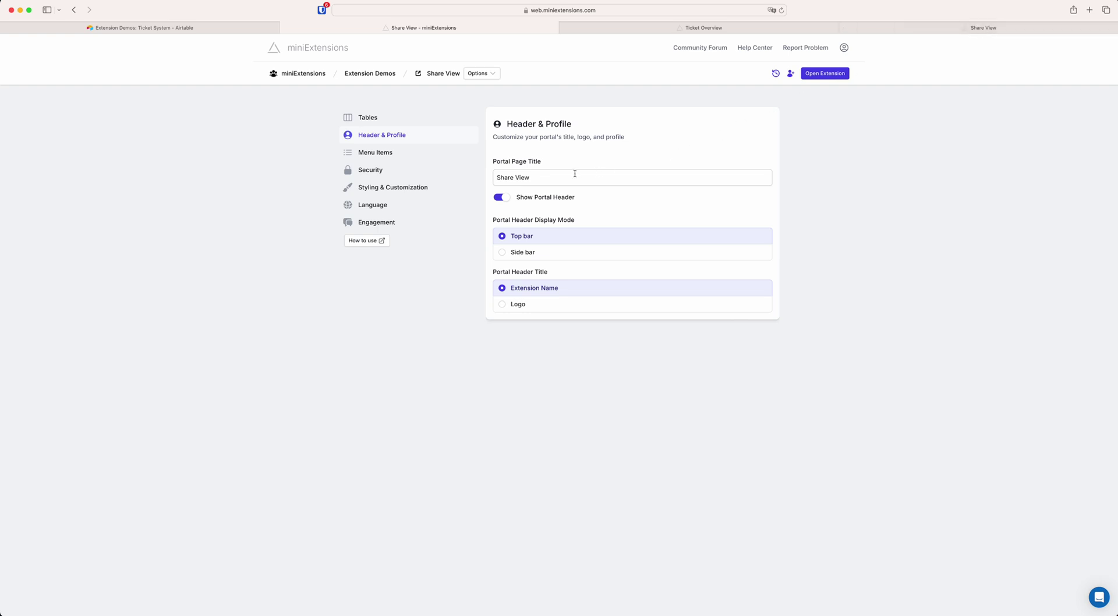
{"action": "triple_click", "coordinate": [530, 177]}
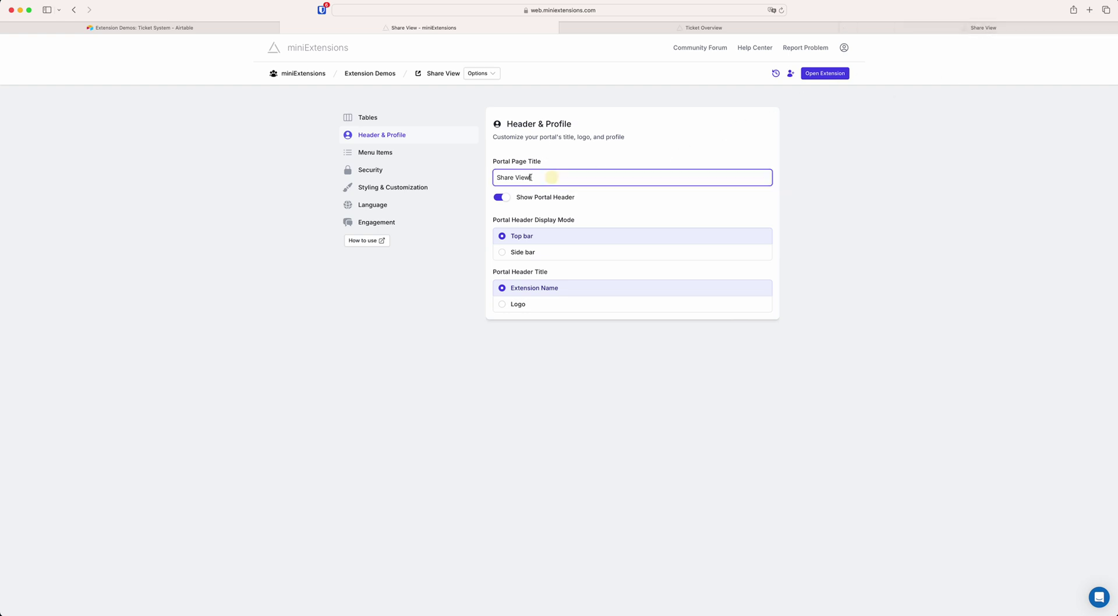
{"action": "left_click", "coordinate": [478, 381]}
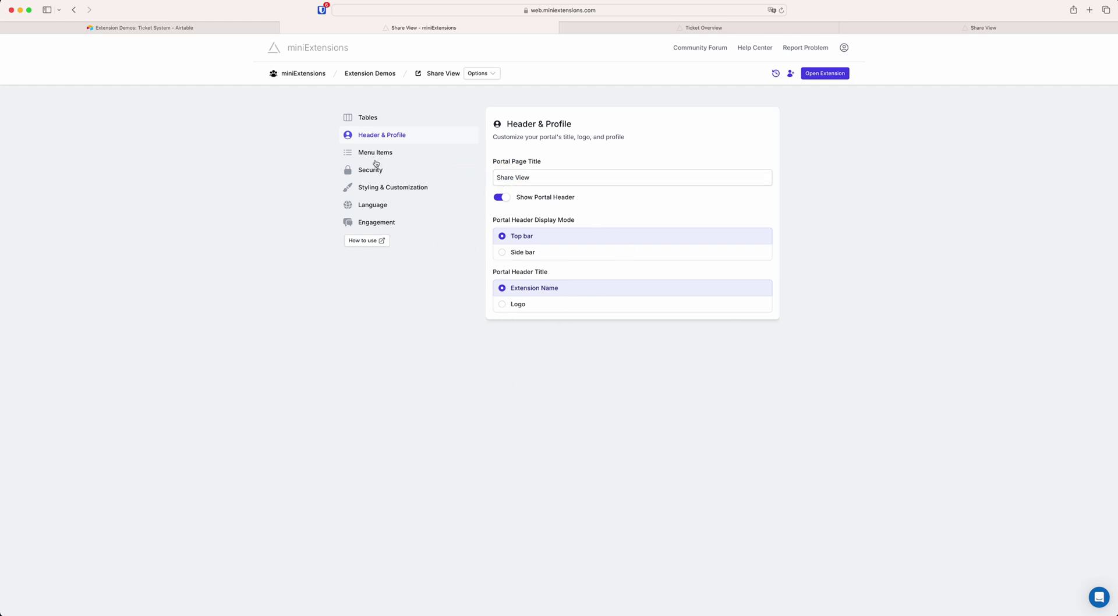
{"action": "left_click", "coordinate": [407, 119]}
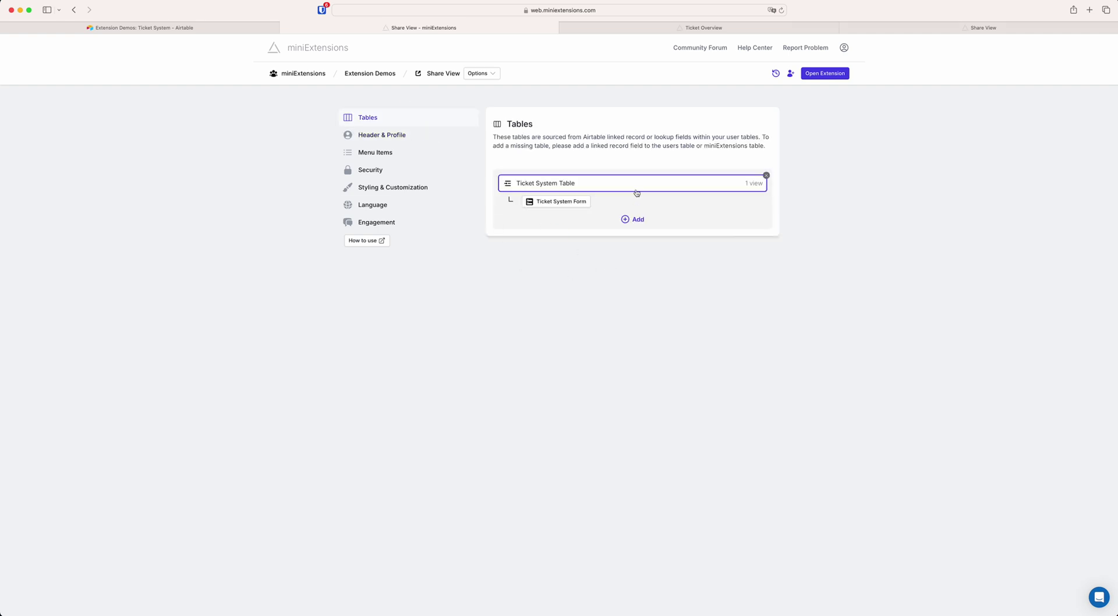
- Leave the Ticket System Table's layout as Grid and preview the live Share View portal
{"action": "mouse_move", "coordinate": [544, 185]}
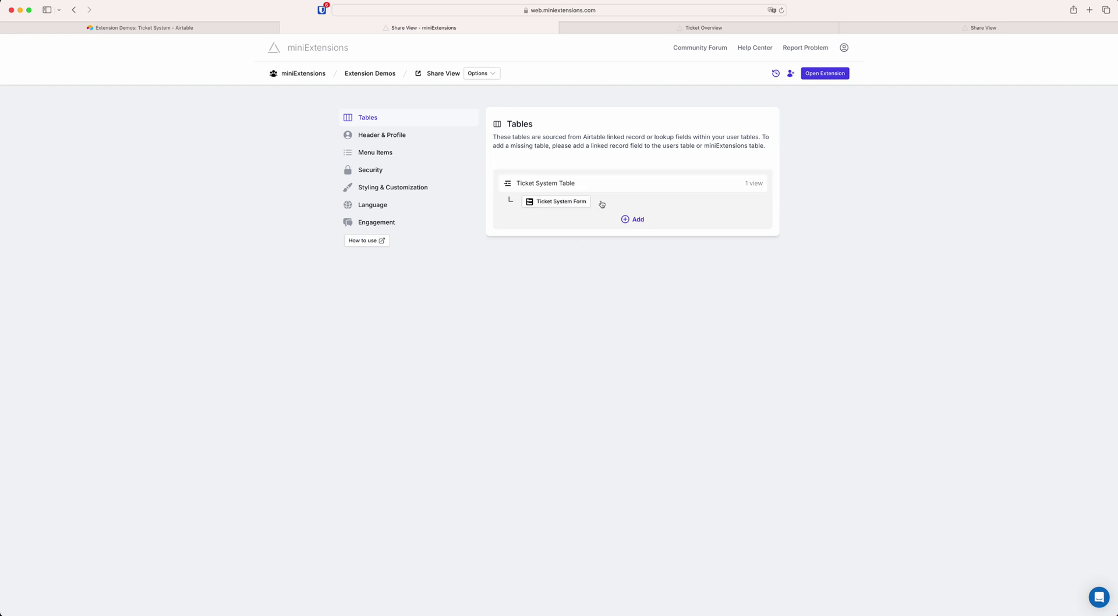
{"action": "left_click", "coordinate": [557, 183]}
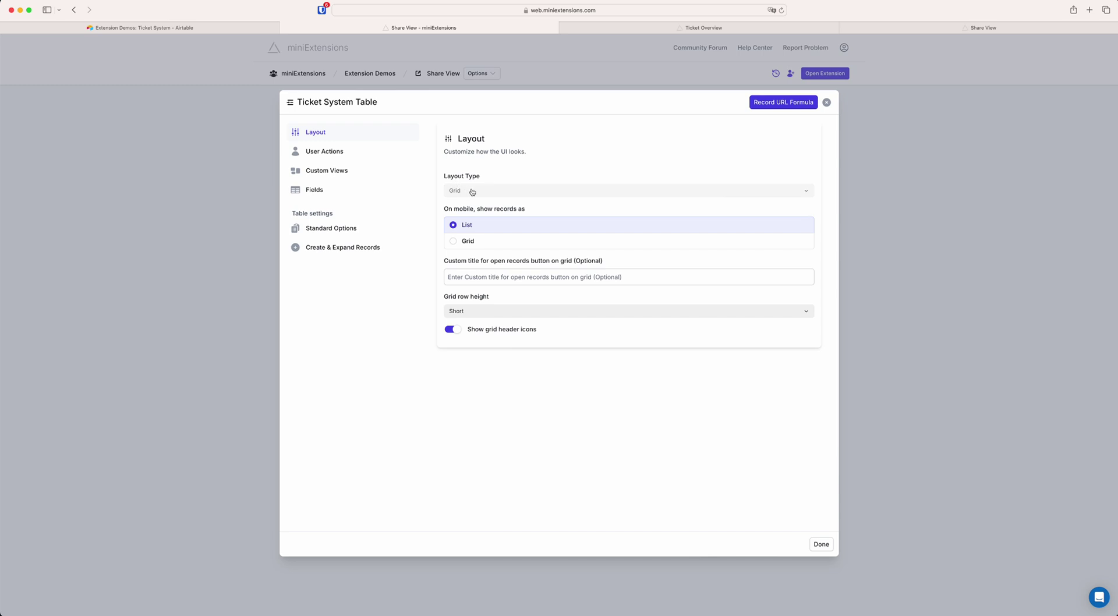
{"action": "left_click", "coordinate": [472, 192]}
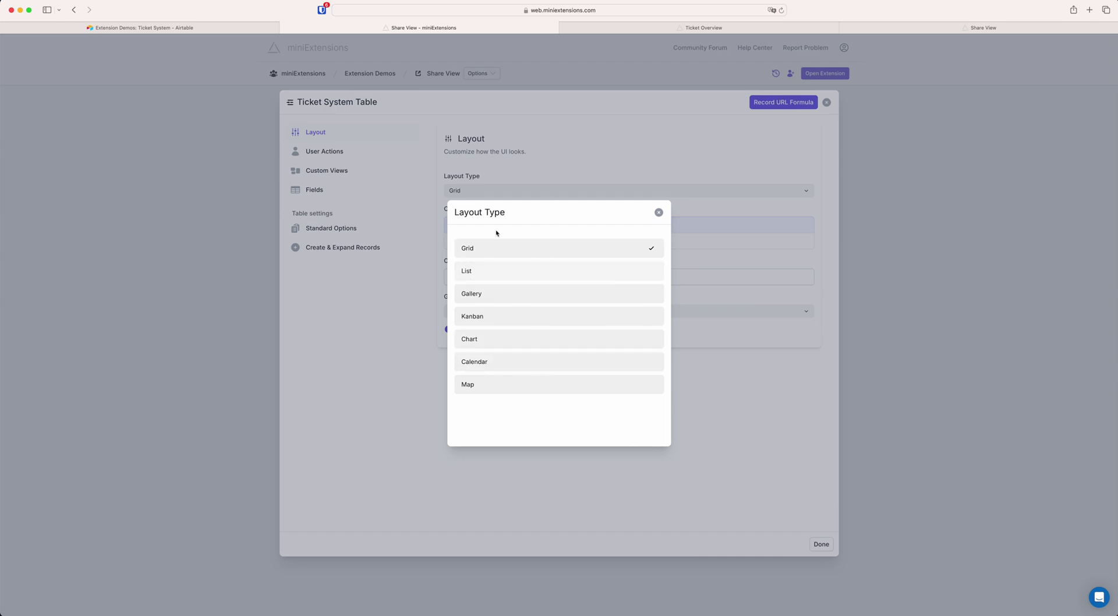
{"action": "left_click", "coordinate": [658, 212]}
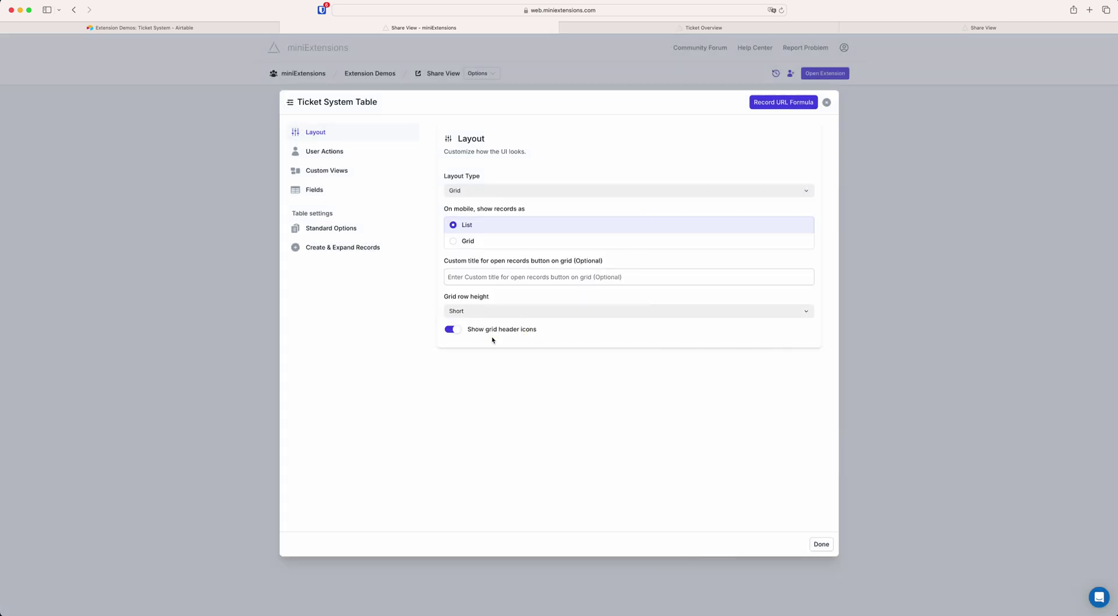
{"action": "left_click", "coordinate": [343, 152]}
{"action": "left_click", "coordinate": [825, 73]}
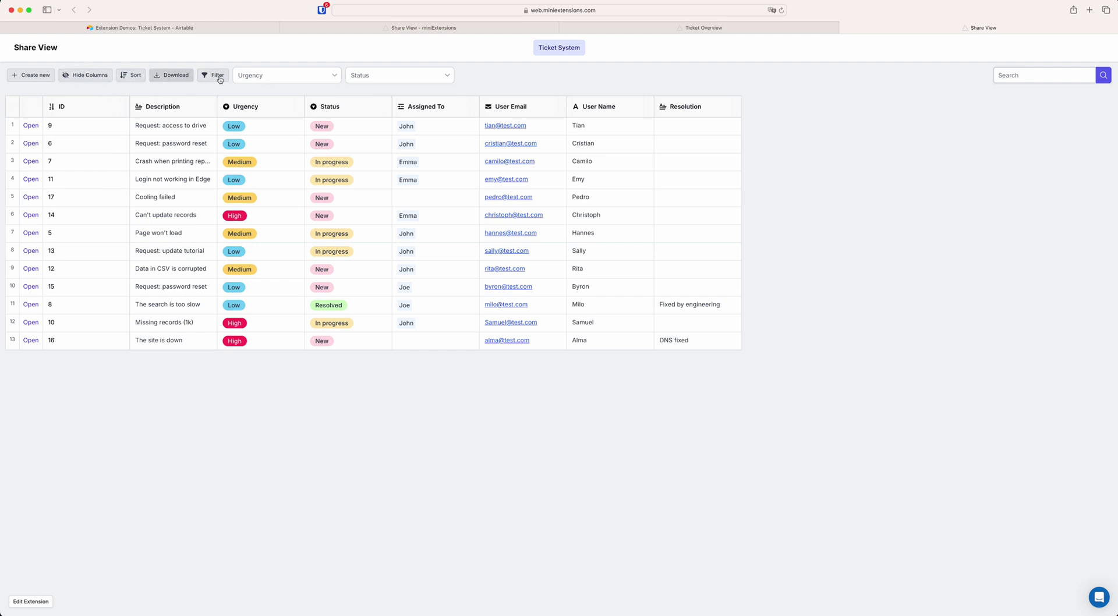
- Switch on Inline editing in the Ticket System Table's User Actions and return to the portal
{"action": "left_click", "coordinate": [482, 28]}
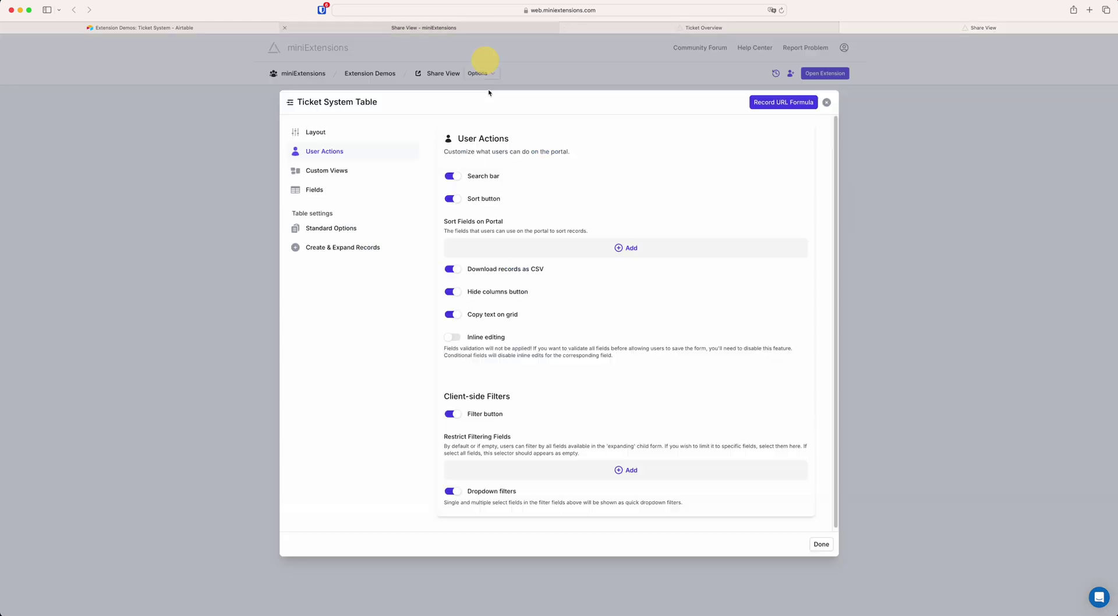
{"action": "left_click", "coordinate": [326, 154]}
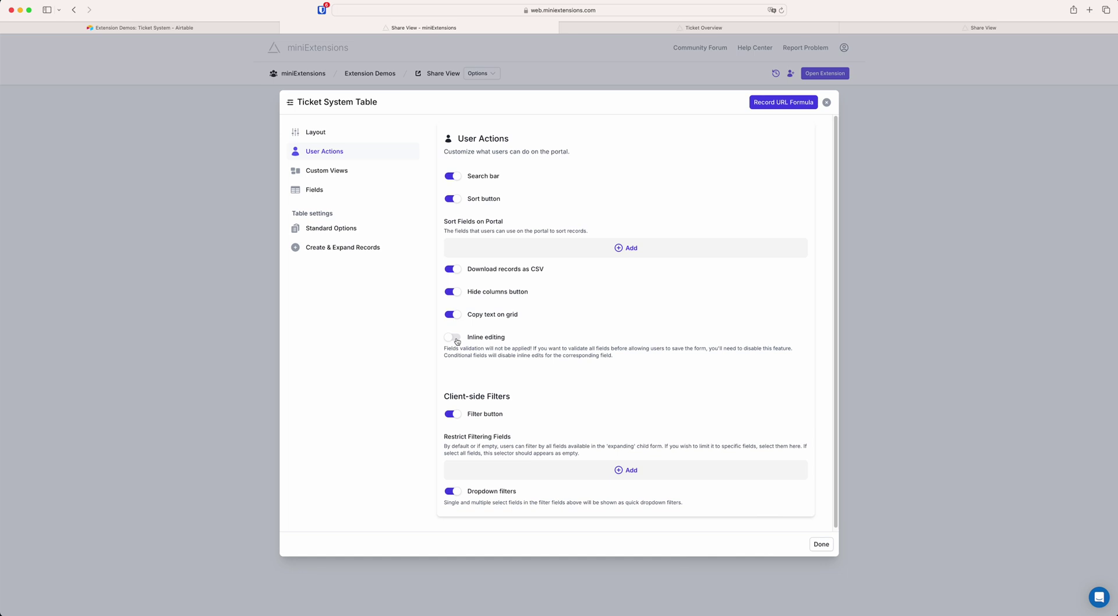
{"action": "left_click", "coordinate": [457, 342]}
{"action": "left_click", "coordinate": [939, 155]}
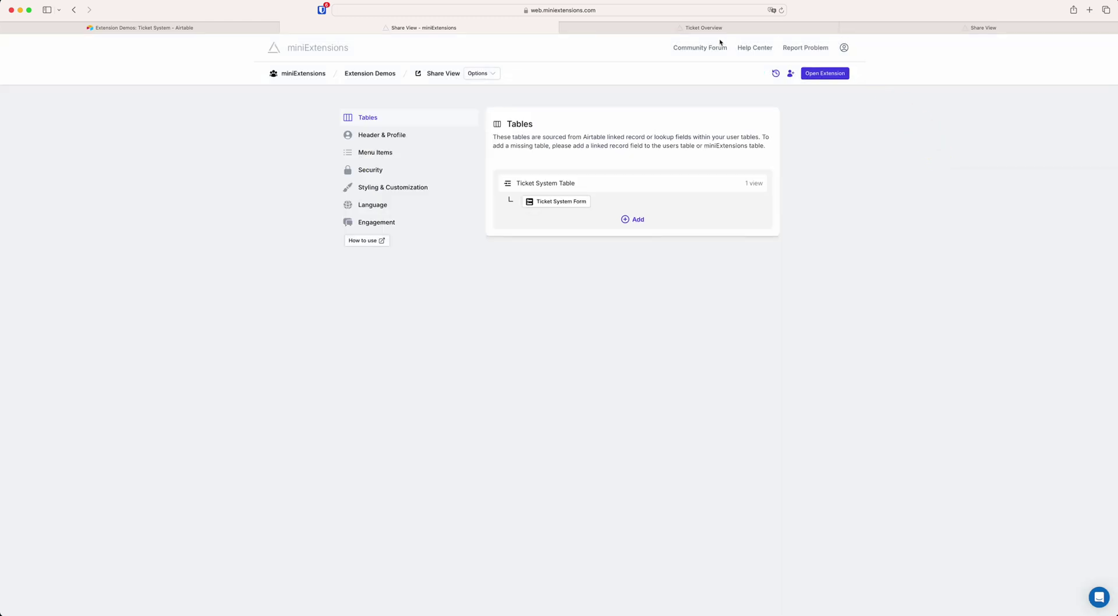
{"action": "left_click", "coordinate": [862, 27]}
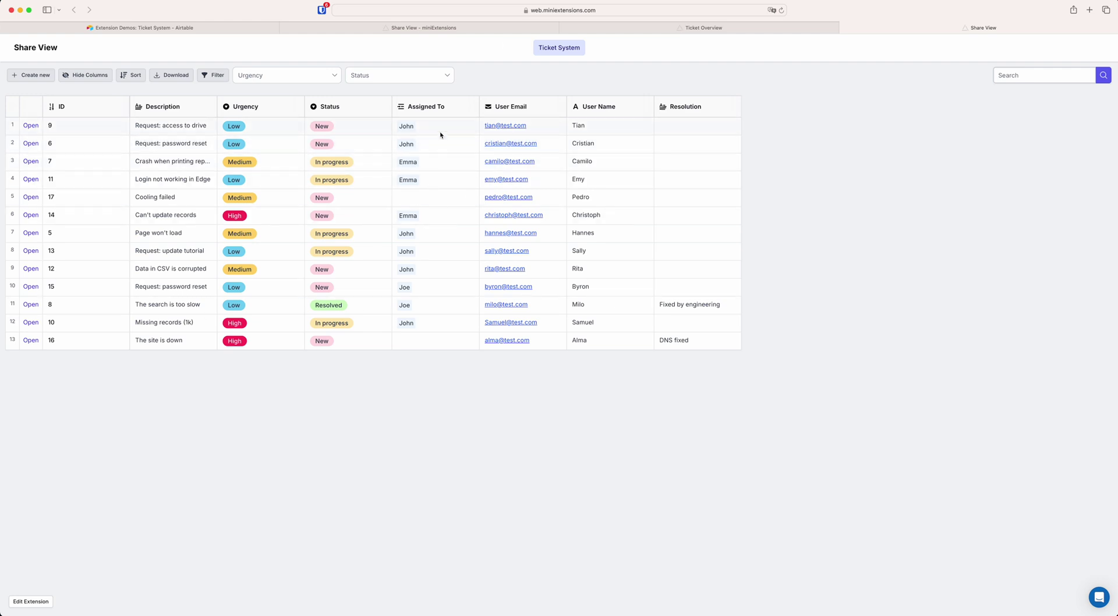
- Reload the portal and test inline editing on ticket 1's Status, Description, Urgency and User Email
{"action": "left_click", "coordinate": [358, 130]}
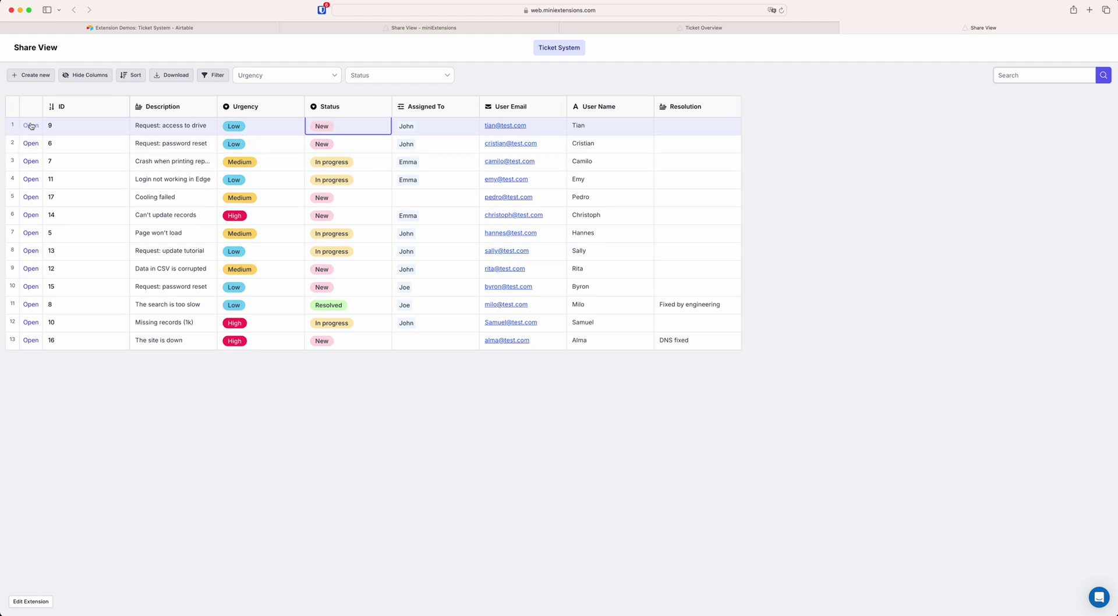
{"action": "left_click", "coordinate": [781, 10]}
{"action": "left_click", "coordinate": [334, 126]}
{"action": "left_click", "coordinate": [334, 127]}
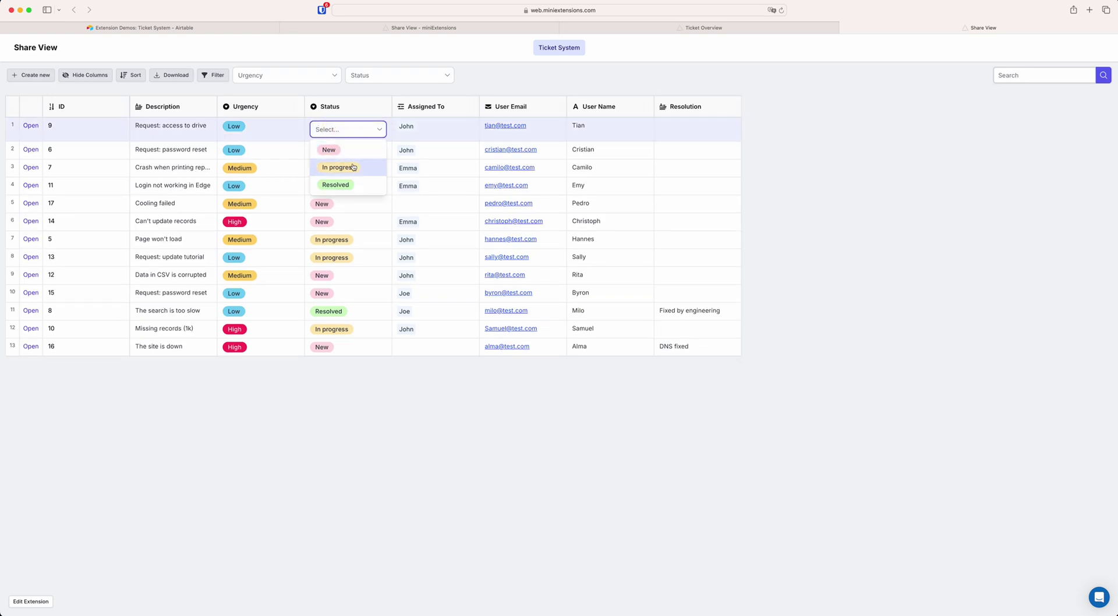
{"action": "left_click", "coordinate": [344, 149]}
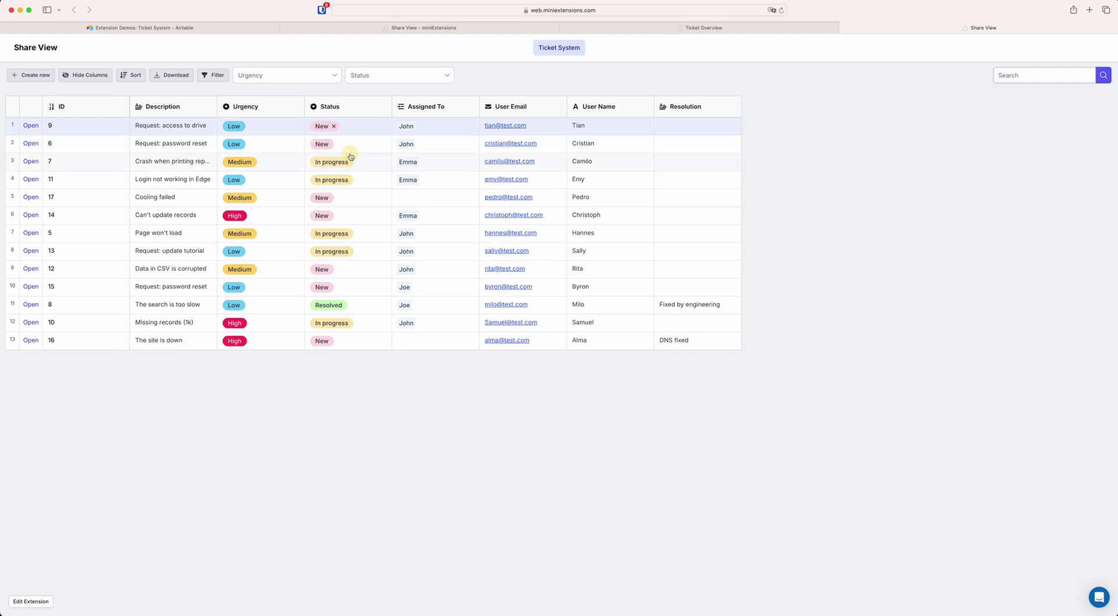
{"action": "left_click", "coordinate": [410, 411]}
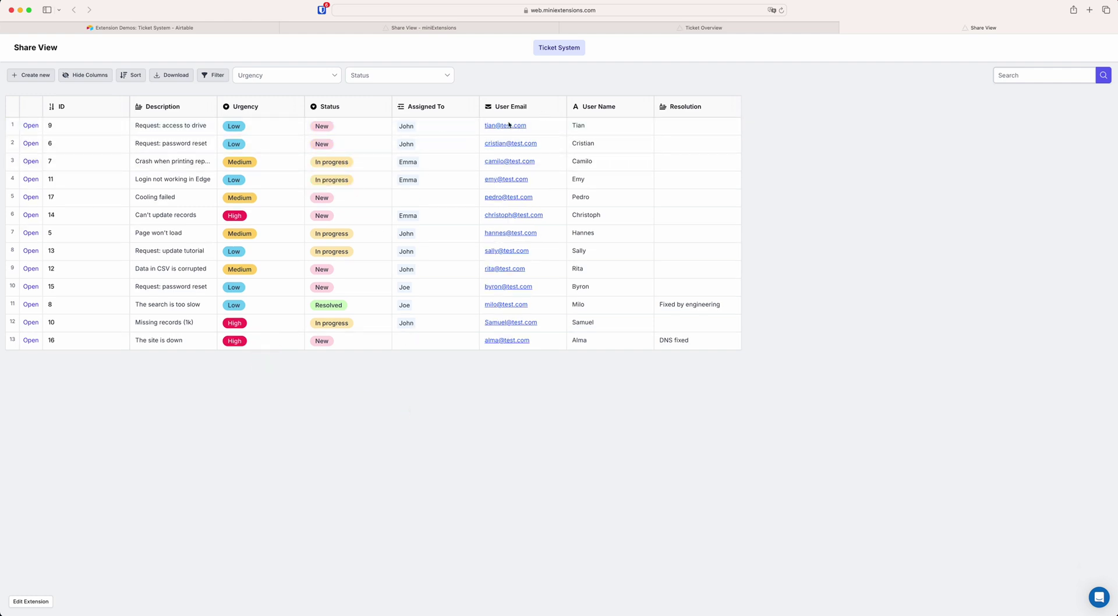
{"action": "left_click", "coordinate": [147, 124]}
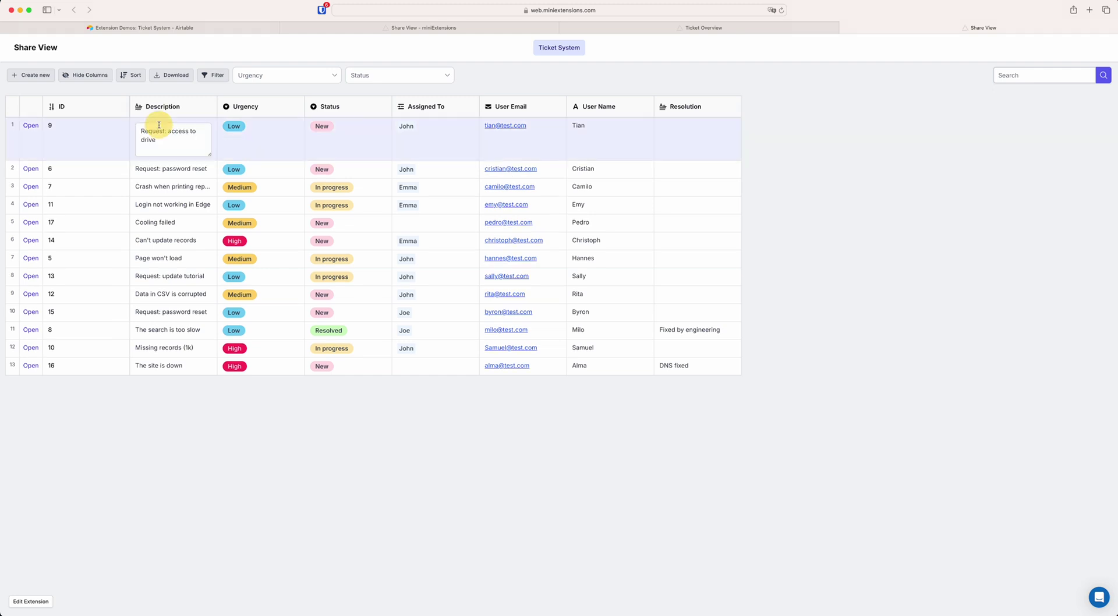
{"action": "left_click", "coordinate": [265, 137]}
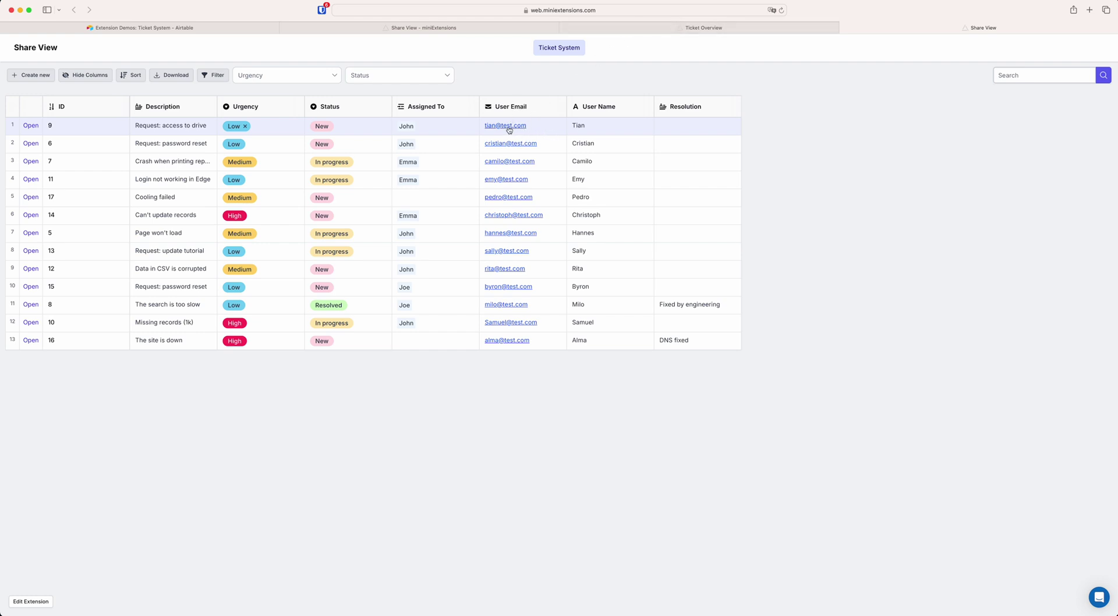
{"action": "left_click", "coordinate": [553, 133]}
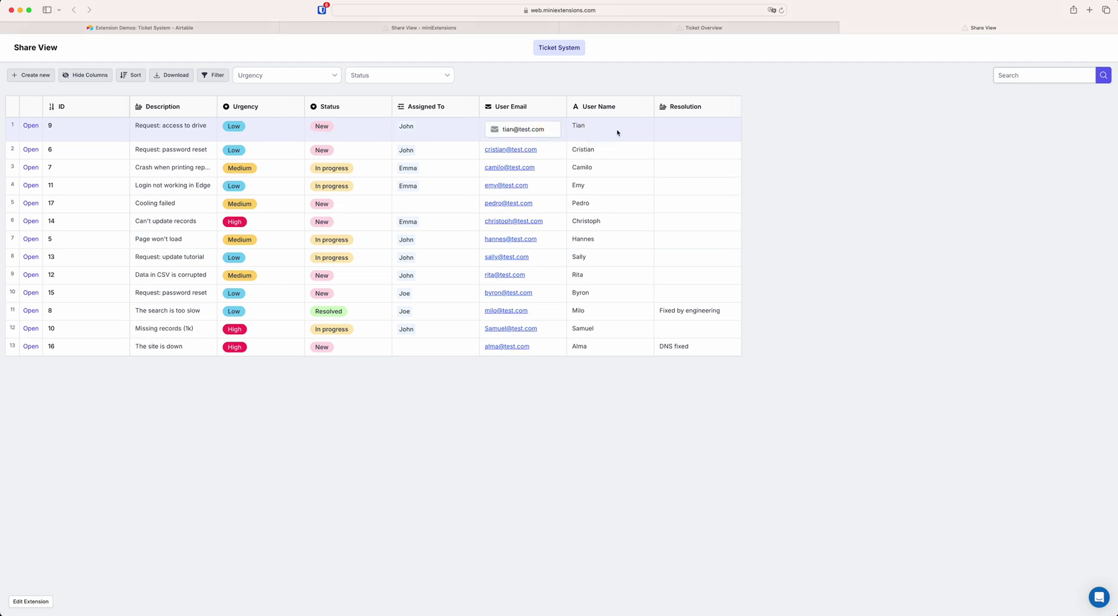
{"action": "left_click", "coordinate": [532, 28]}
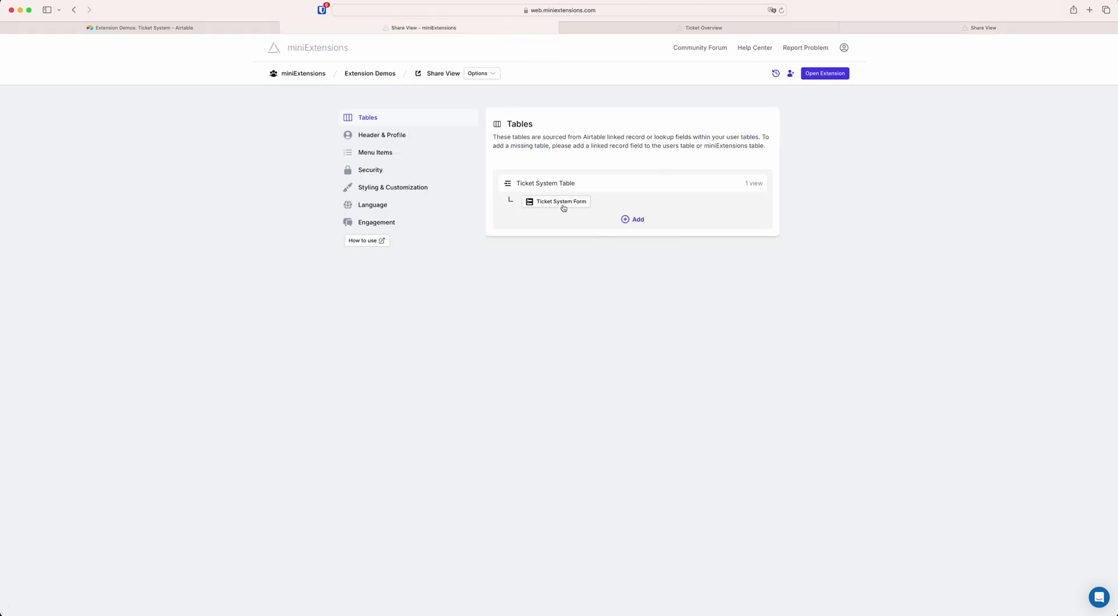
- Set the User Email and User Name fields to Read only in the Ticket System Form
{"action": "left_click", "coordinate": [544, 203]}
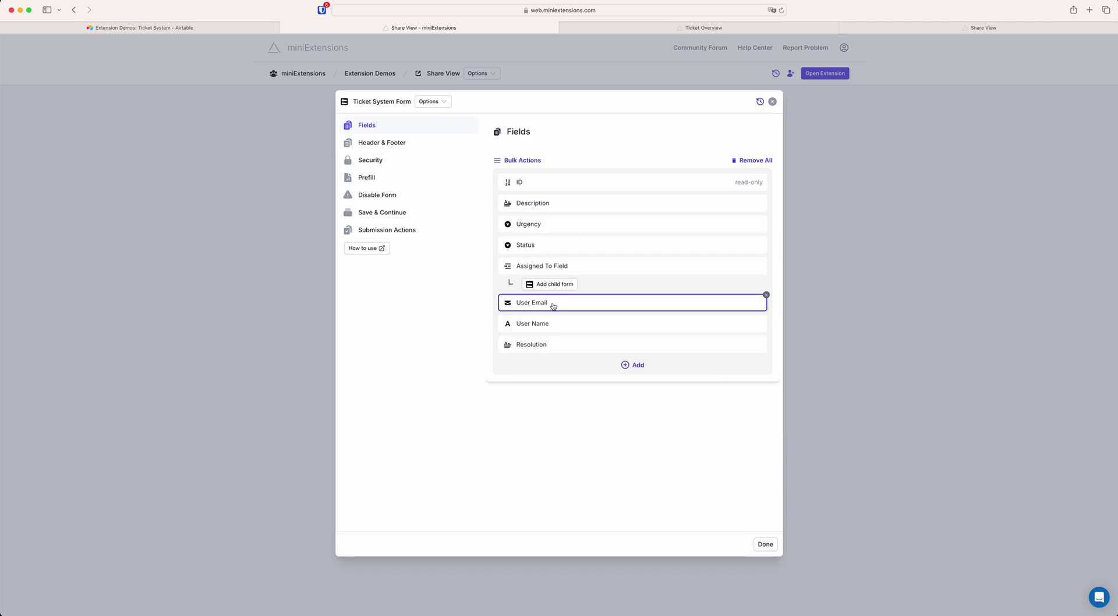
{"action": "left_click", "coordinate": [553, 305]}
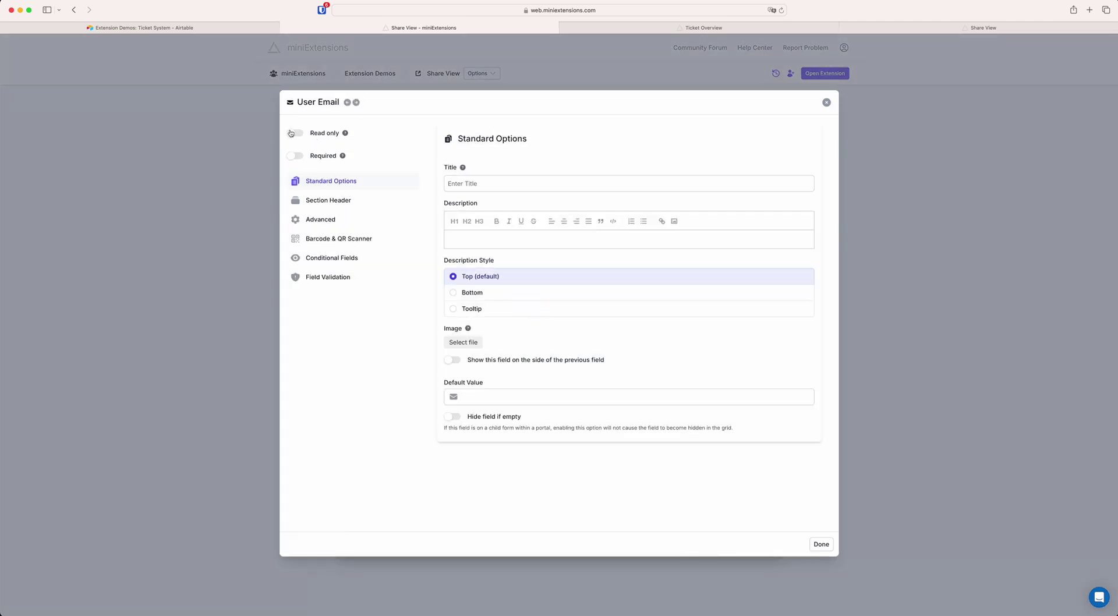
{"action": "left_click", "coordinate": [358, 103]}
{"action": "left_click", "coordinate": [294, 134]}
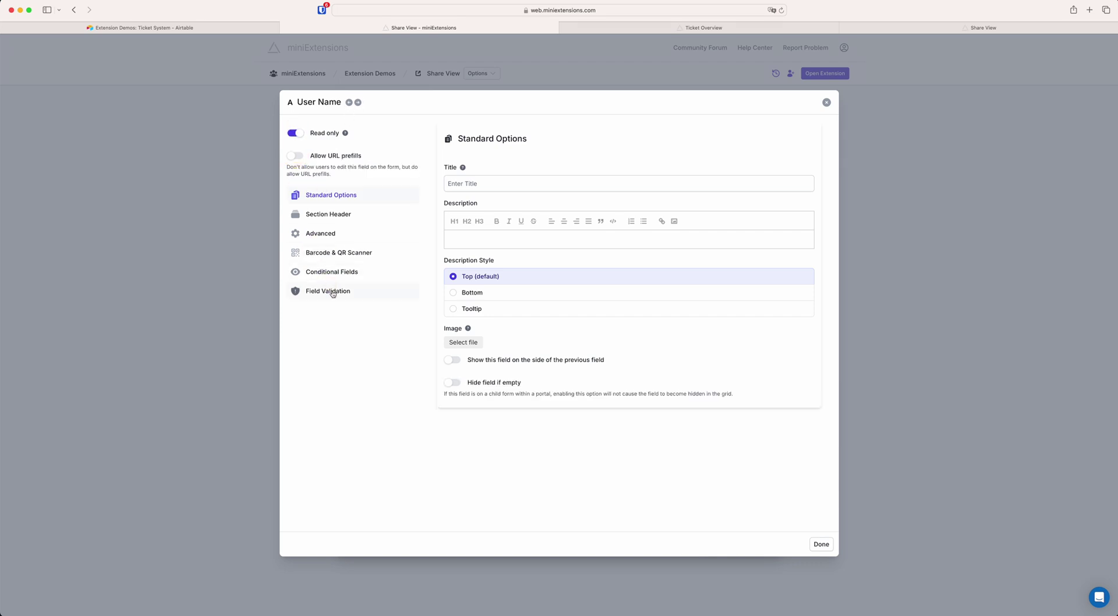
{"action": "left_click", "coordinate": [260, 386]}
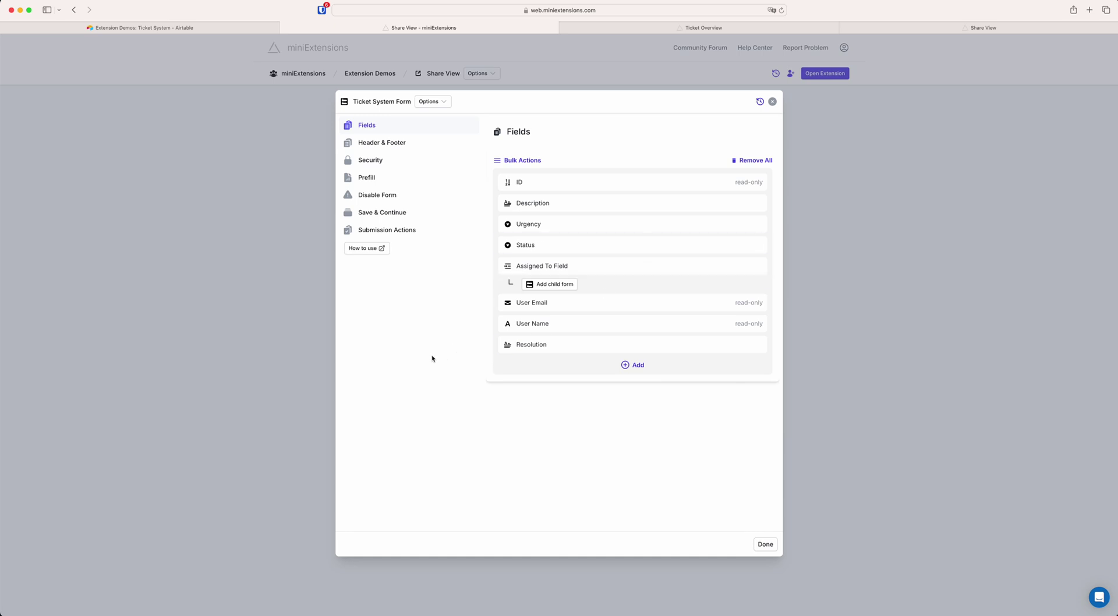
{"action": "left_click", "coordinate": [298, 357]}
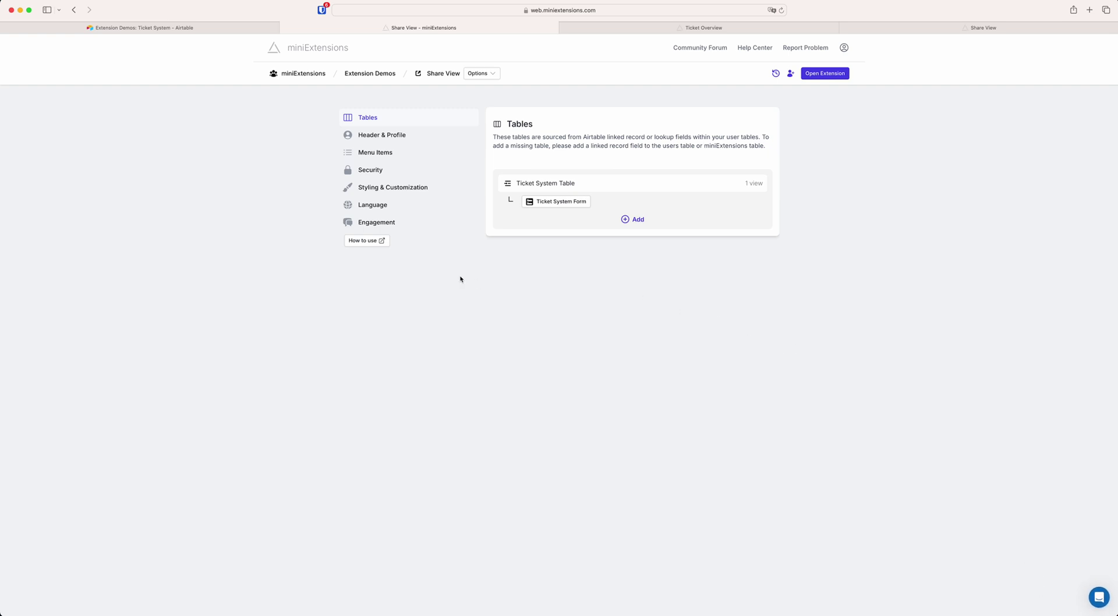
- Add Custom View 2 to the Ticket System Table's Custom Views
{"action": "left_click", "coordinate": [580, 189]}
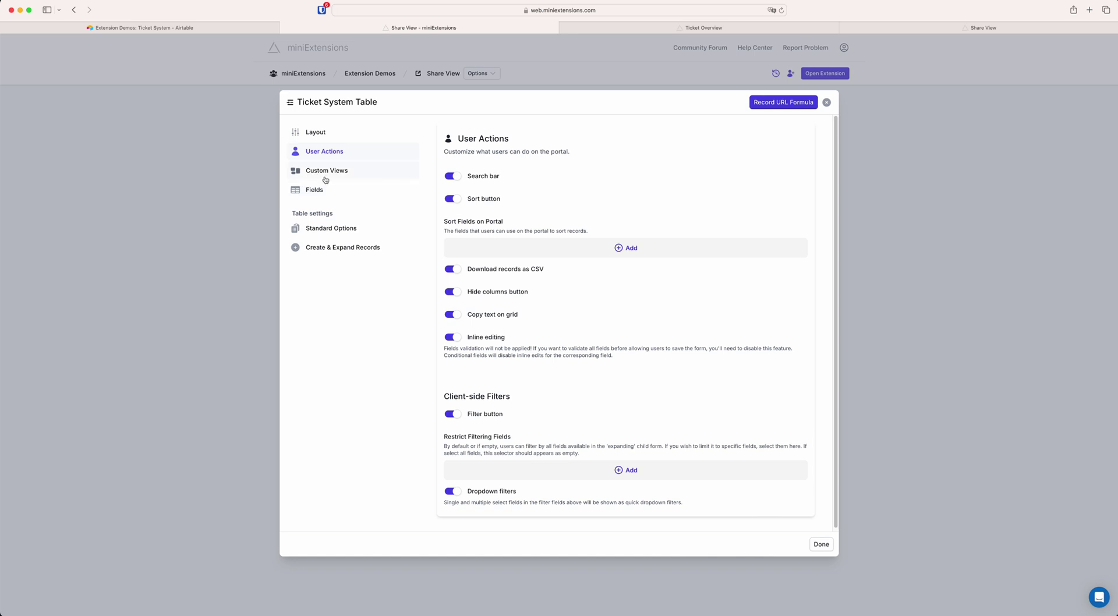
{"action": "left_click", "coordinate": [661, 27]}
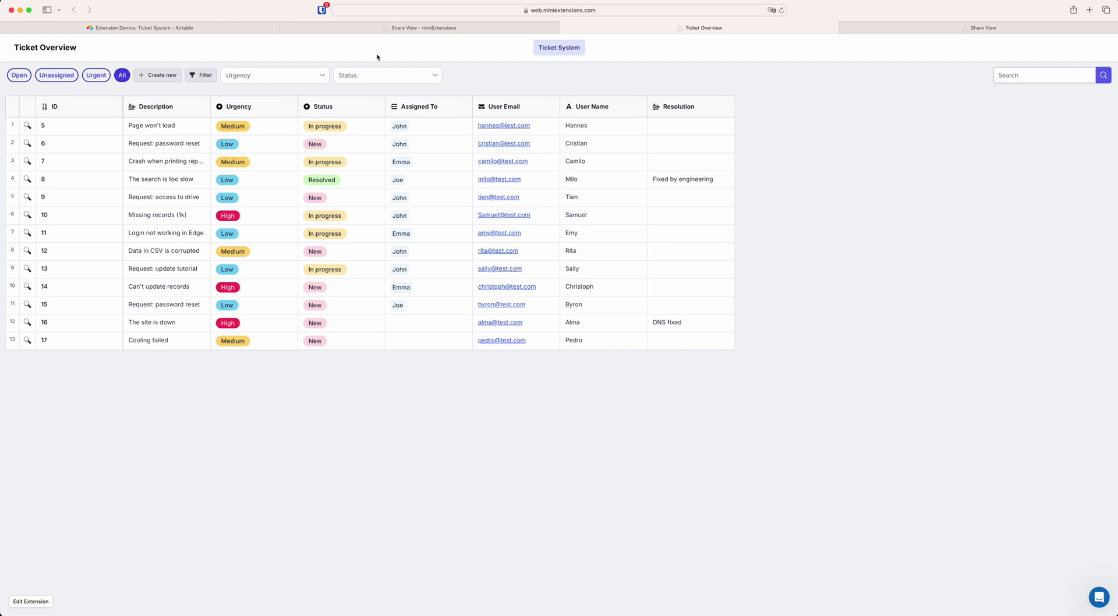
{"action": "left_click", "coordinate": [437, 27]}
{"action": "left_click", "coordinate": [379, 171]}
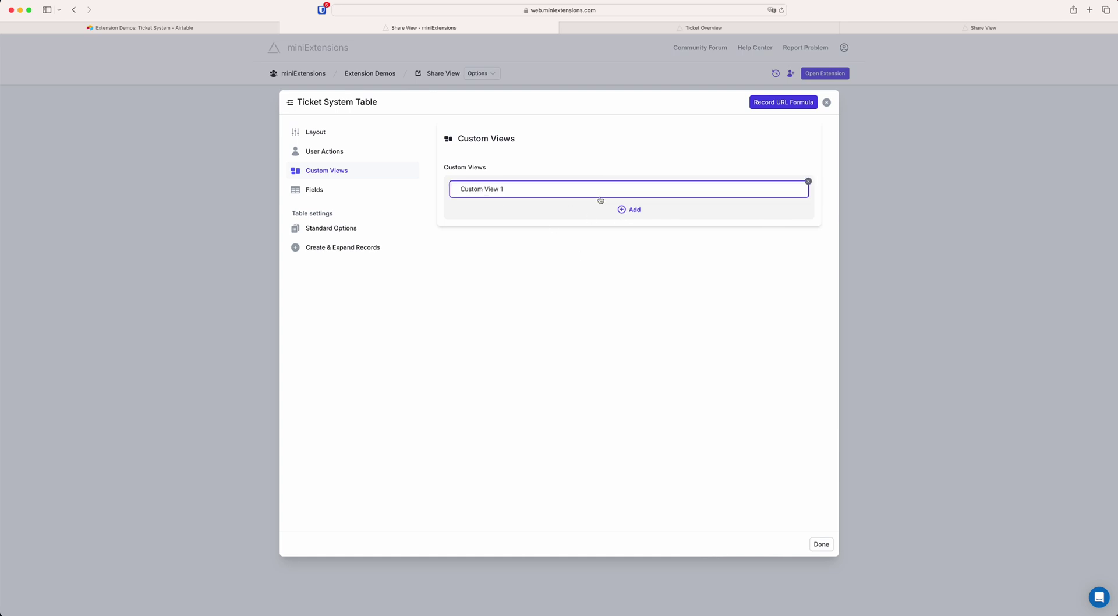
{"action": "left_click", "coordinate": [622, 209]}
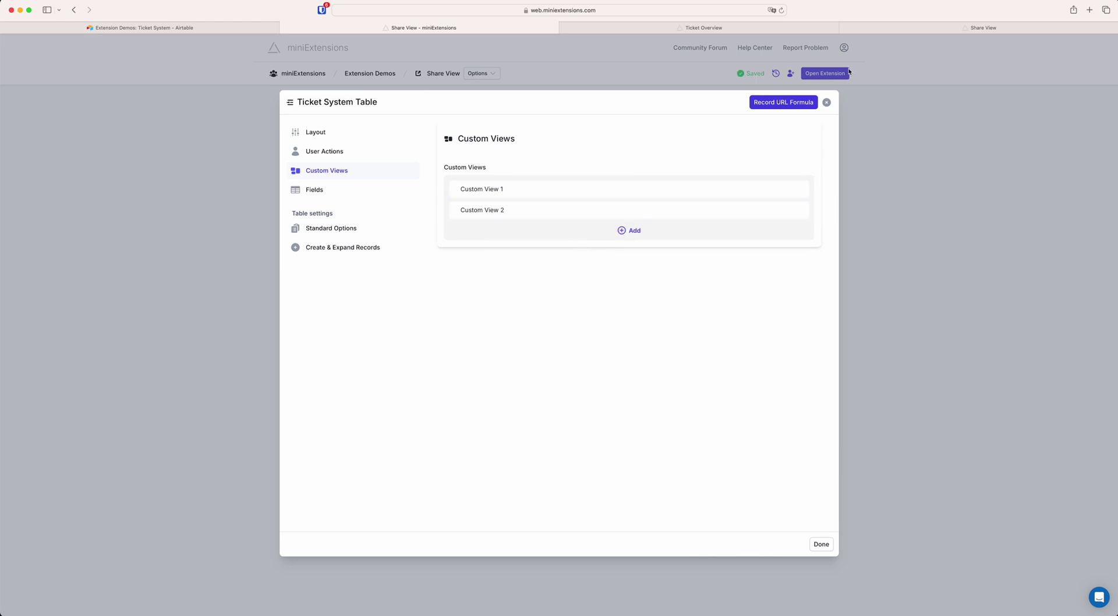
- Reload the live portal to check the custom views, then go back to settings
{"action": "left_click", "coordinate": [896, 27]}
{"action": "key", "text": "super+r"}
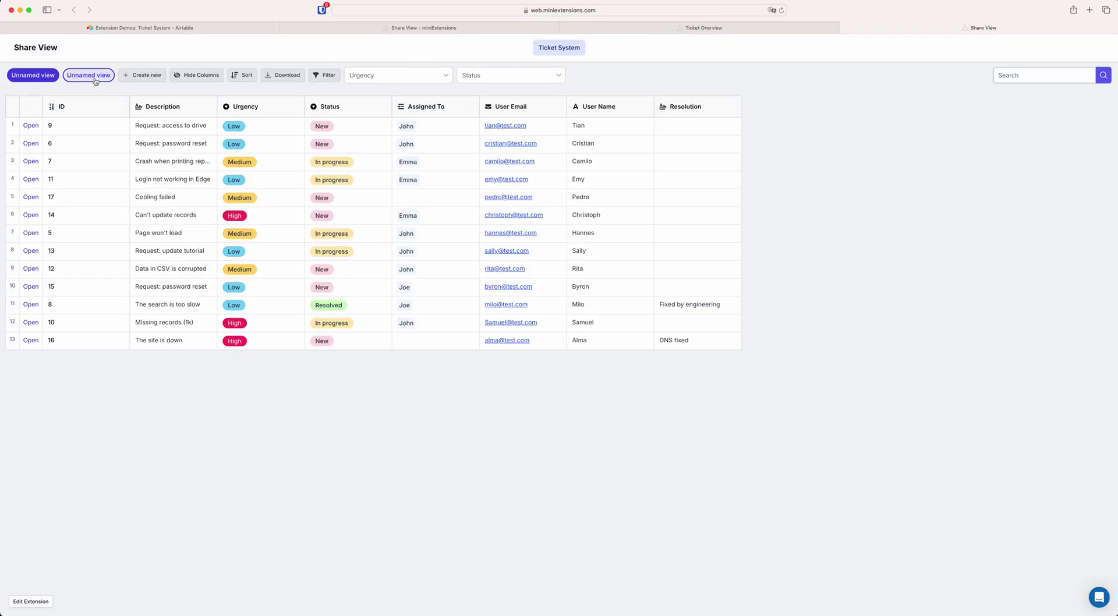
{"action": "left_click", "coordinate": [509, 27]}
- Label Custom View 1 'In Progress' and base it on the Airtable In Progress view
{"action": "left_click", "coordinate": [531, 188]}
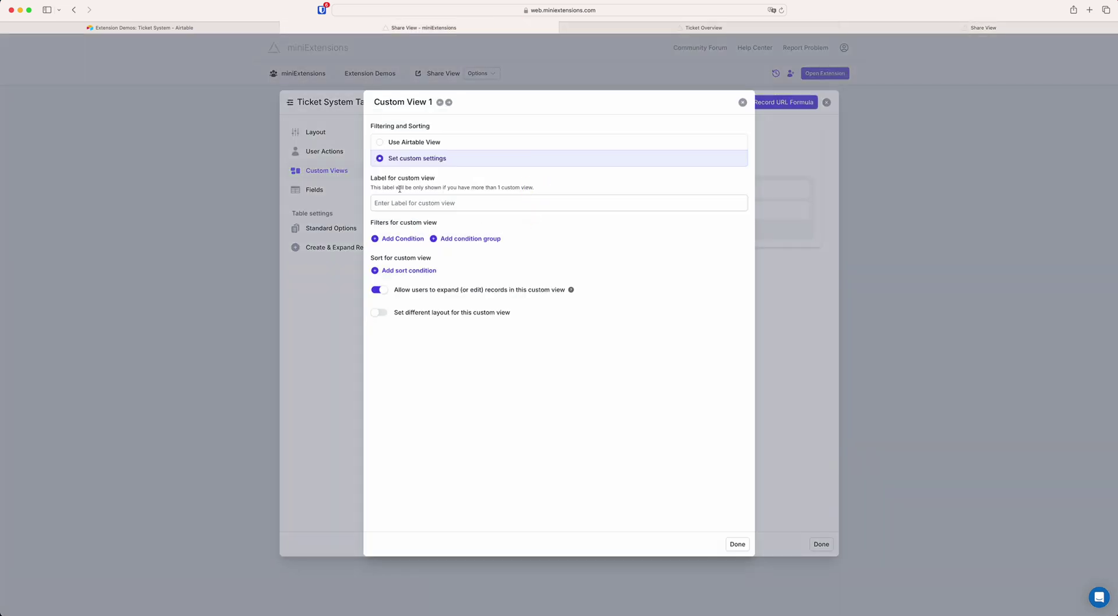
{"action": "left_click", "coordinate": [394, 200]}
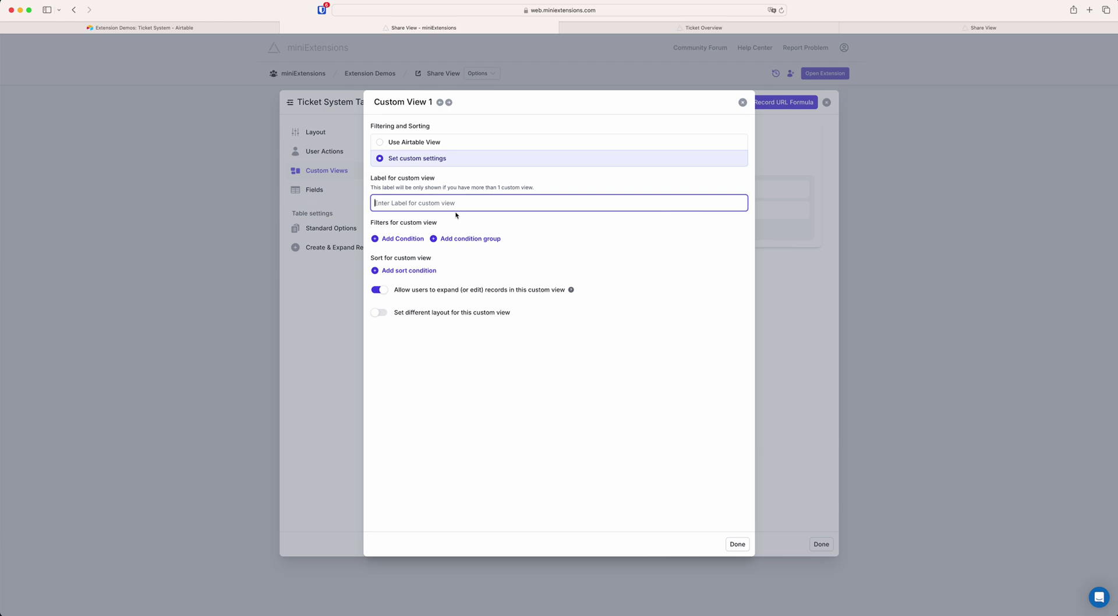
{"action": "type", "text": "In P"}
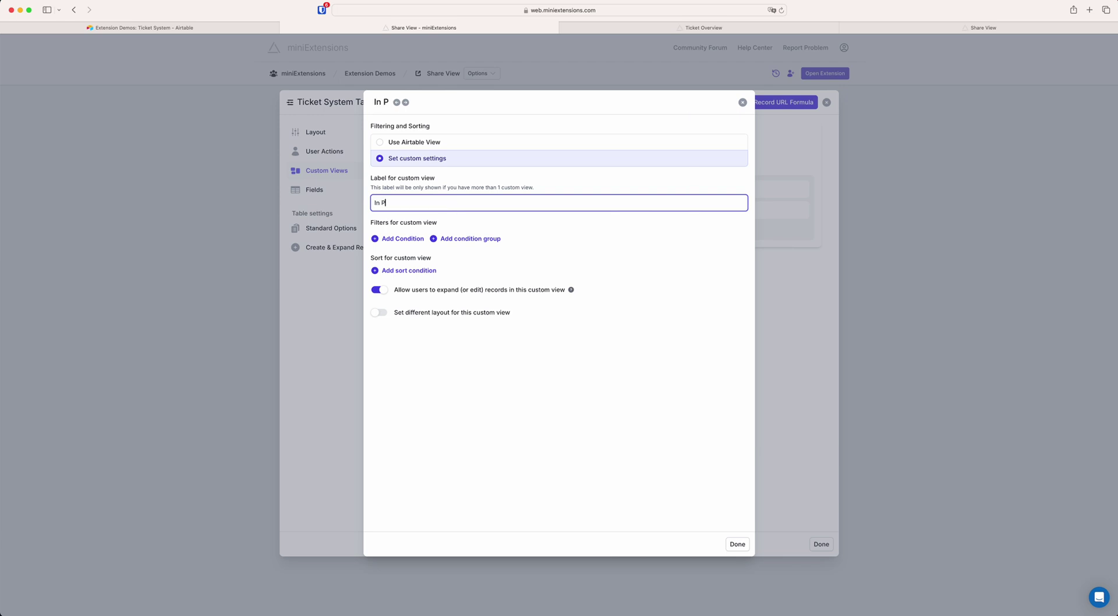
{"action": "type", "text": "rogress"}
{"action": "left_click", "coordinate": [407, 143]}
{"action": "left_click", "coordinate": [424, 193]}
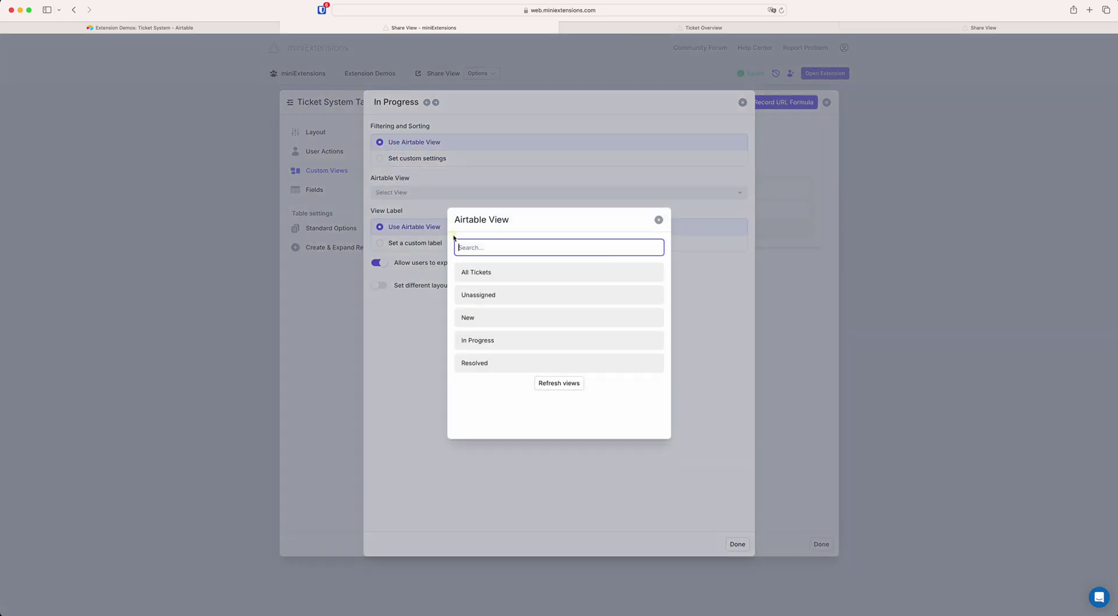
{"action": "left_click", "coordinate": [493, 343]}
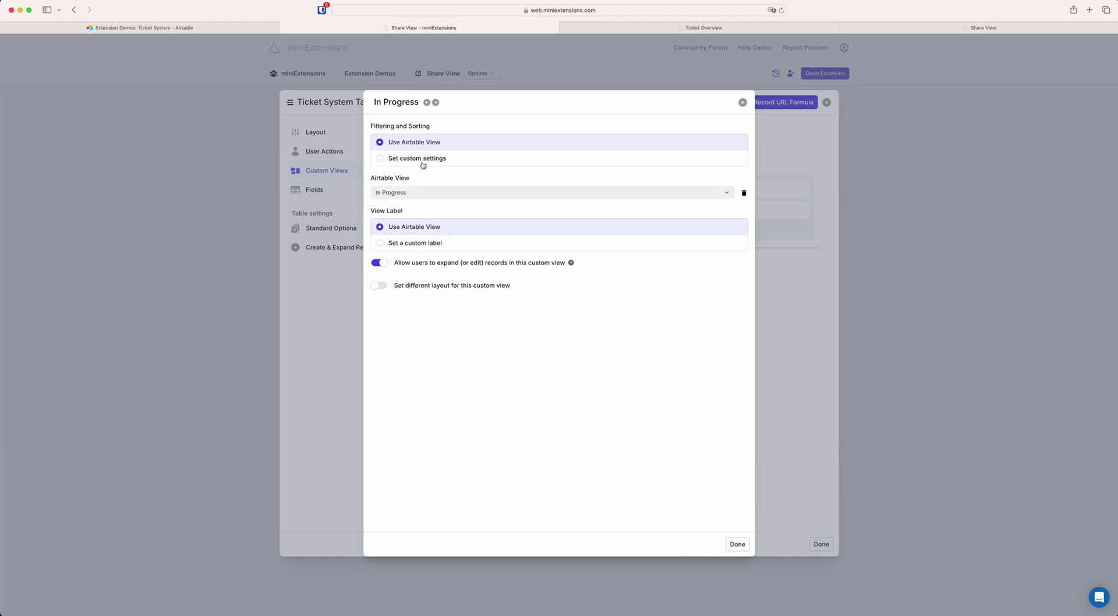
- Finish the In Progress view and label Custom View 2 'Unassigned'
{"action": "left_click", "coordinate": [738, 545]}
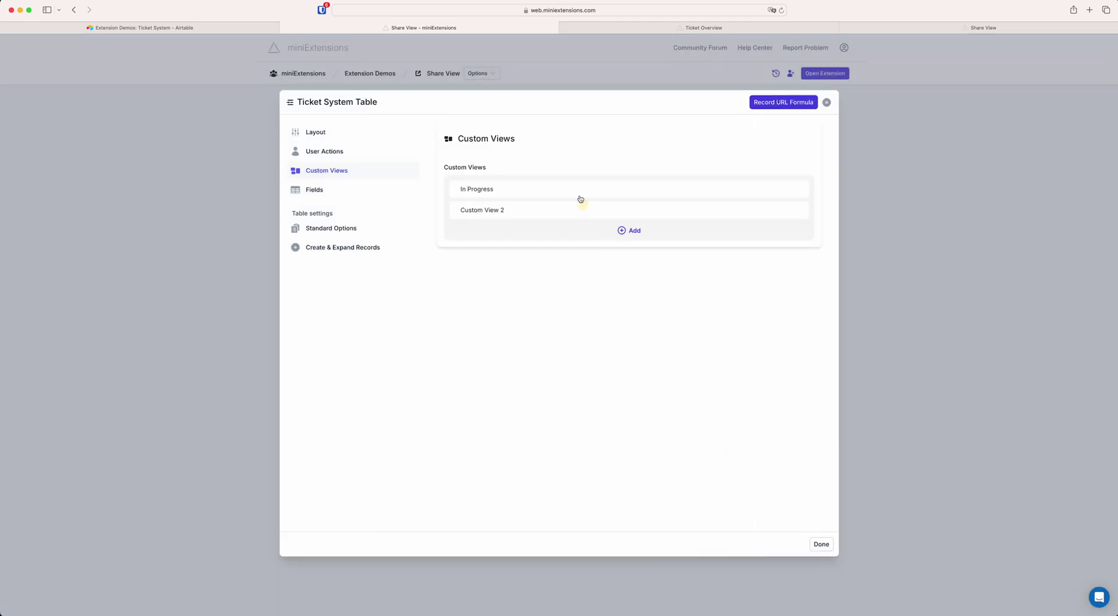
{"action": "left_click", "coordinate": [538, 213]}
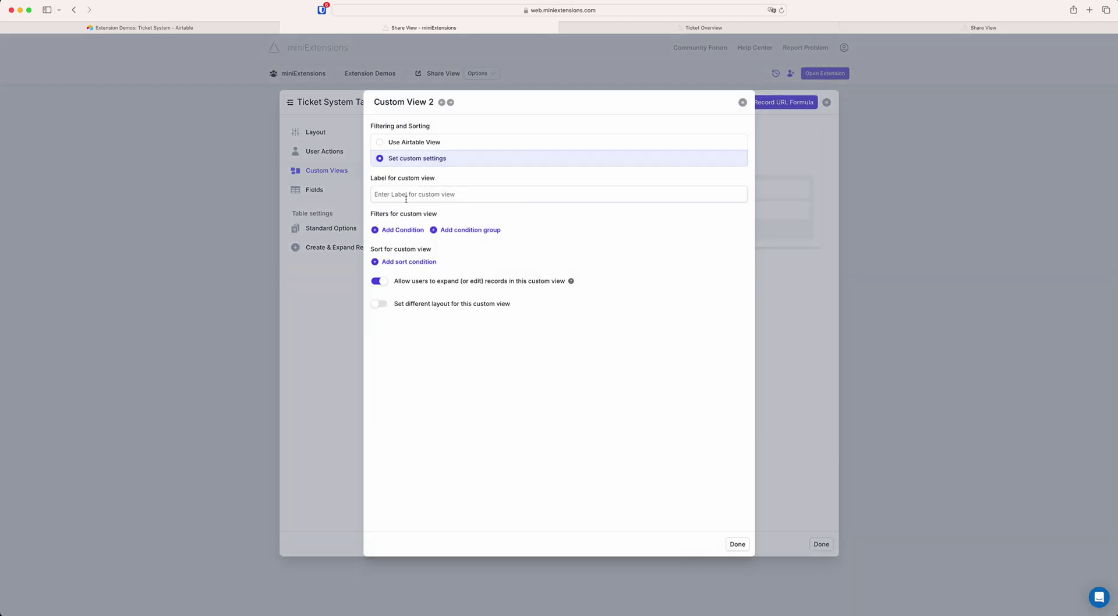
{"action": "left_click", "coordinate": [402, 193]}
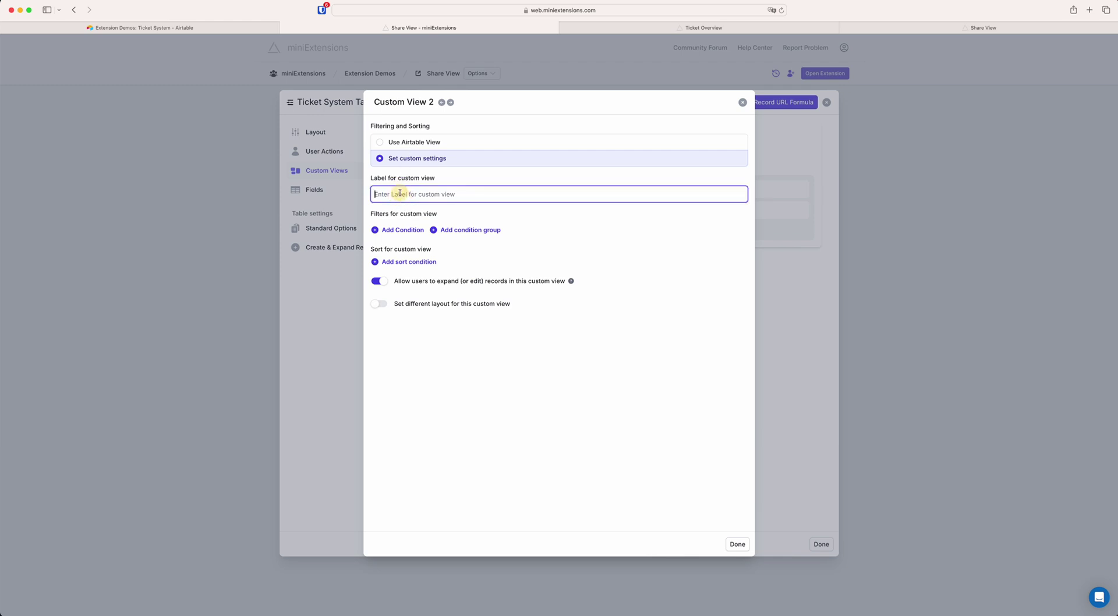
{"action": "type", "text": "Unassigned"}
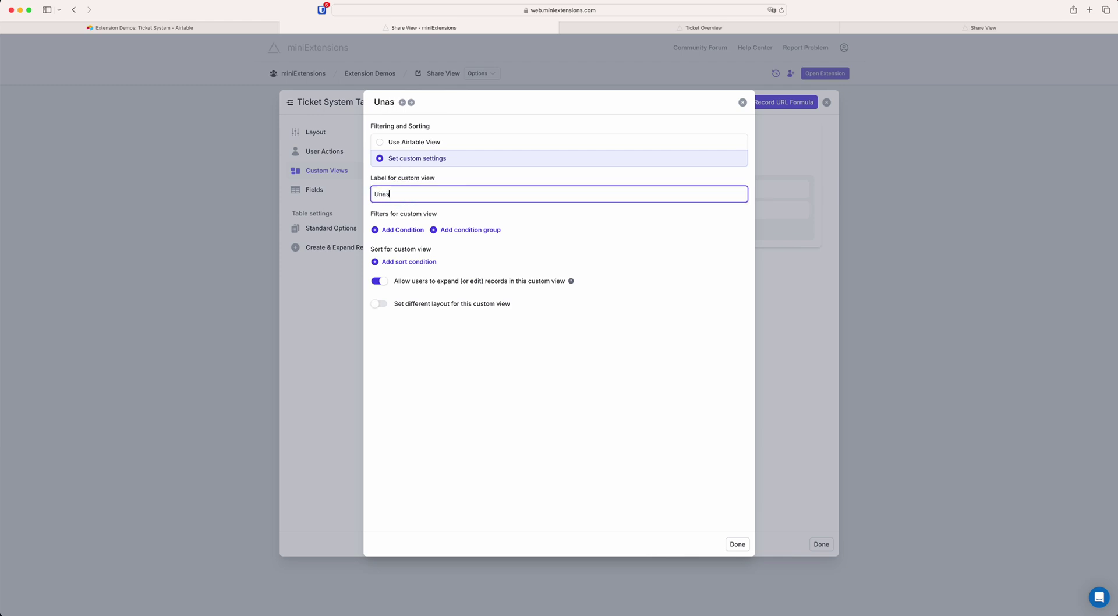
- Filter the Unassigned view to tickets where Assigned To is empty
{"action": "left_click", "coordinate": [401, 230]}
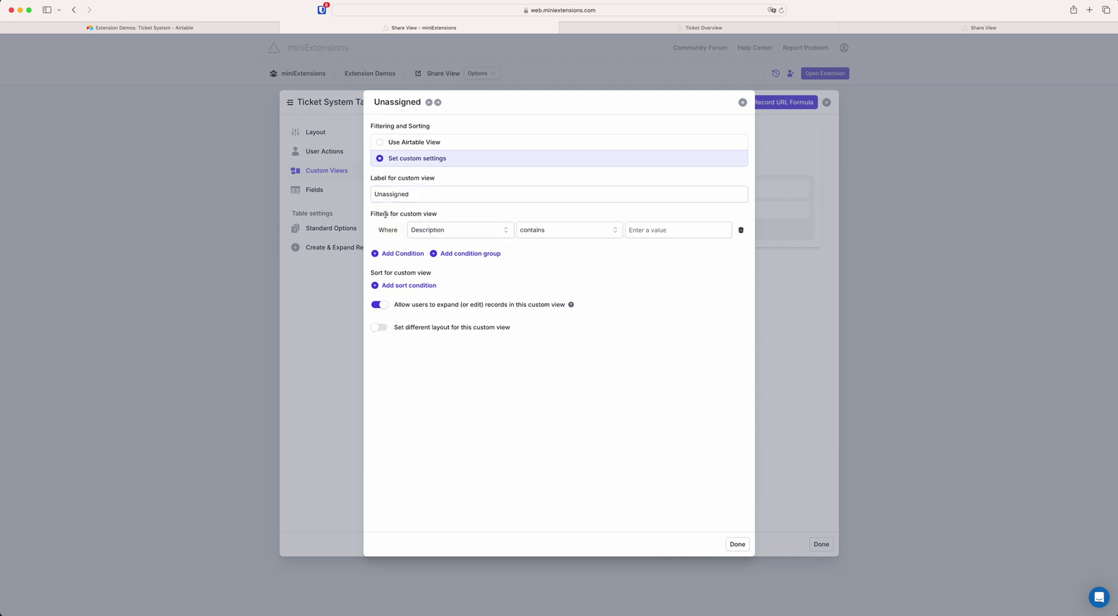
{"action": "left_click", "coordinate": [440, 230]}
{"action": "left_click", "coordinate": [467, 320]}
{"action": "left_click", "coordinate": [561, 231]}
{"action": "left_click", "coordinate": [563, 300]}
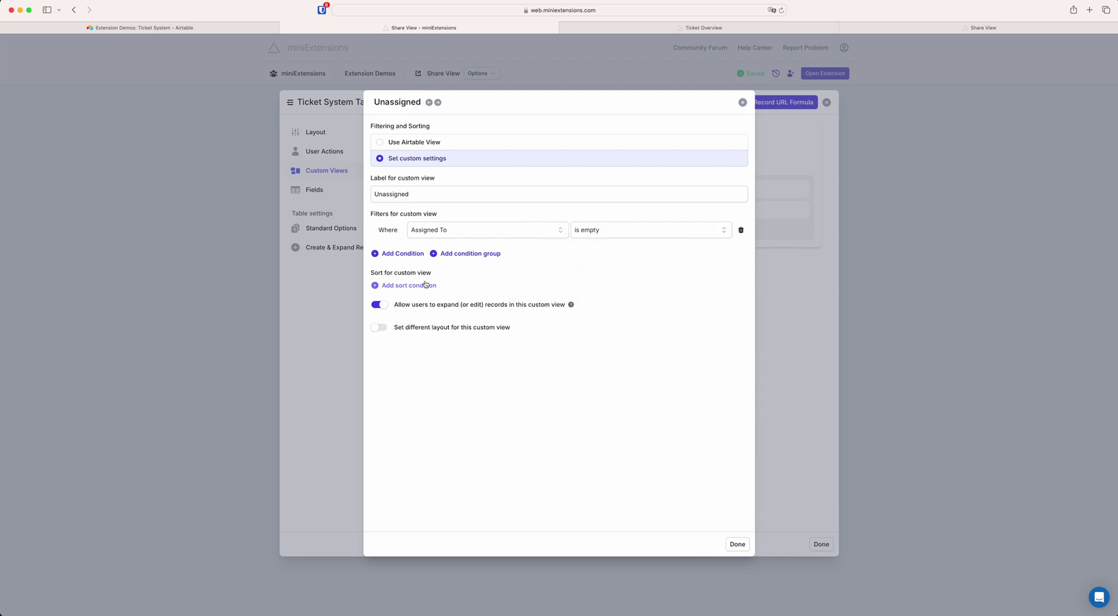
- Sort the Unassigned view ascending by ID and save it
{"action": "left_click", "coordinate": [399, 285]}
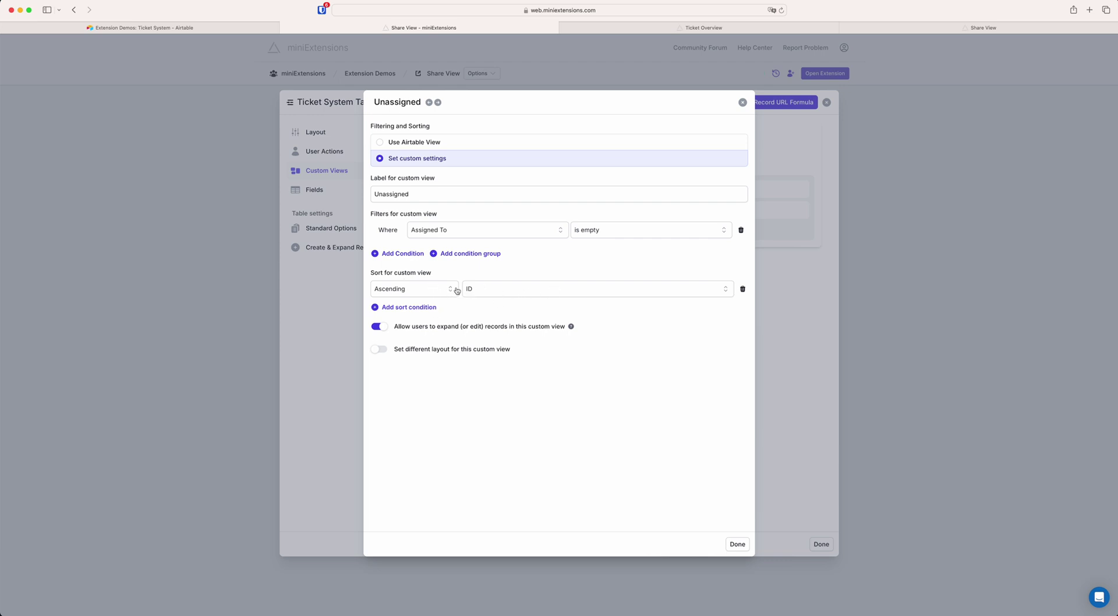
{"action": "left_click", "coordinate": [501, 287]}
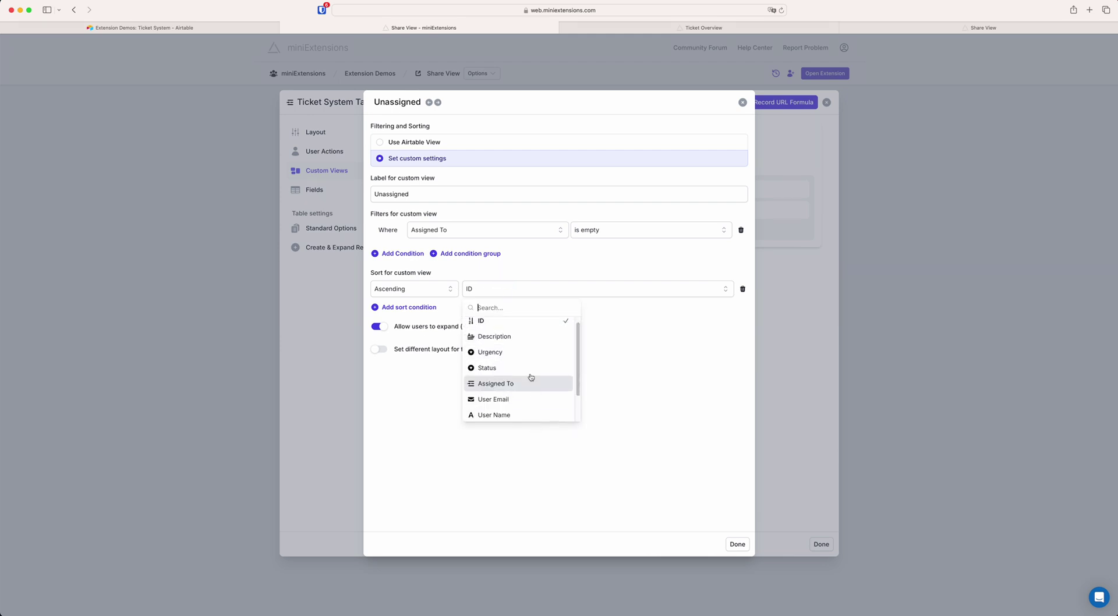
{"action": "left_click", "coordinate": [422, 421]}
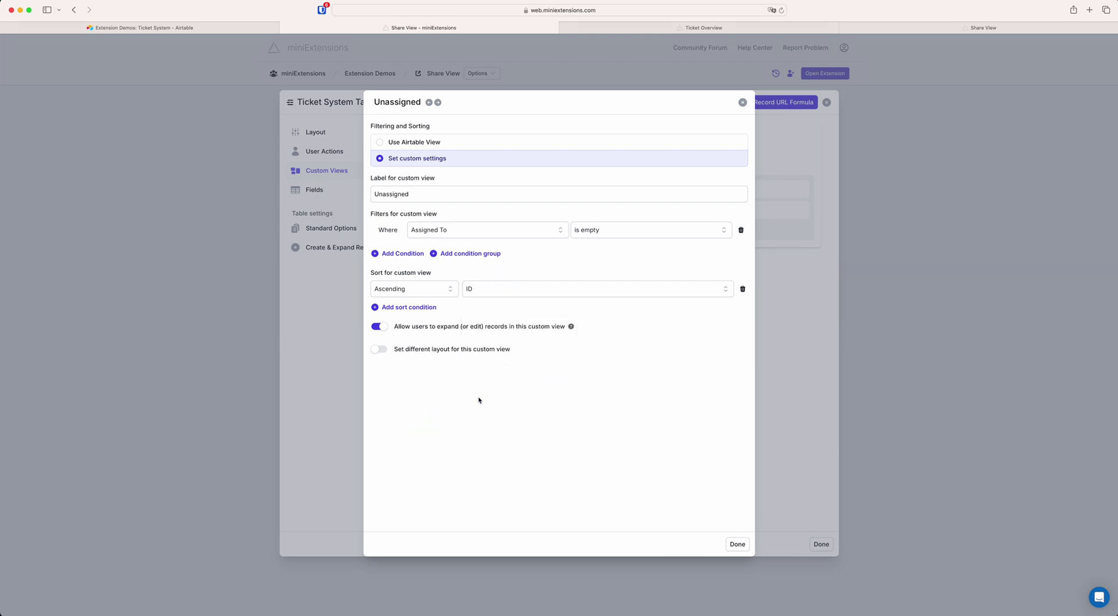
{"action": "left_click", "coordinate": [737, 543]}
{"action": "left_click", "coordinate": [914, 28]}
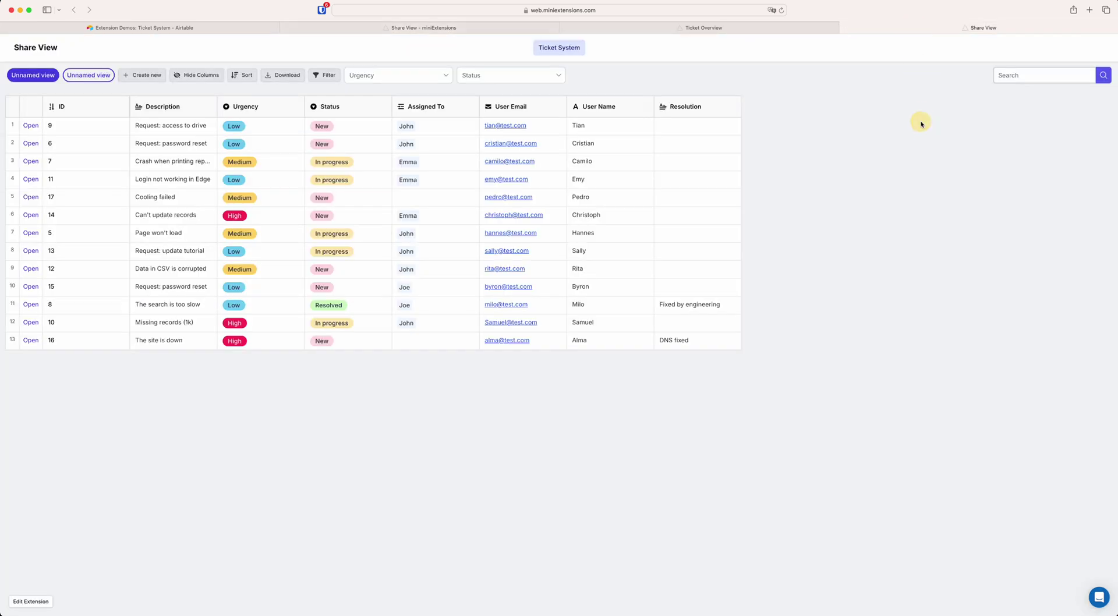
- Reload the shared view and confirm the Unassigned tab lists tickets 16 and 17
{"action": "key", "text": "super+r"}
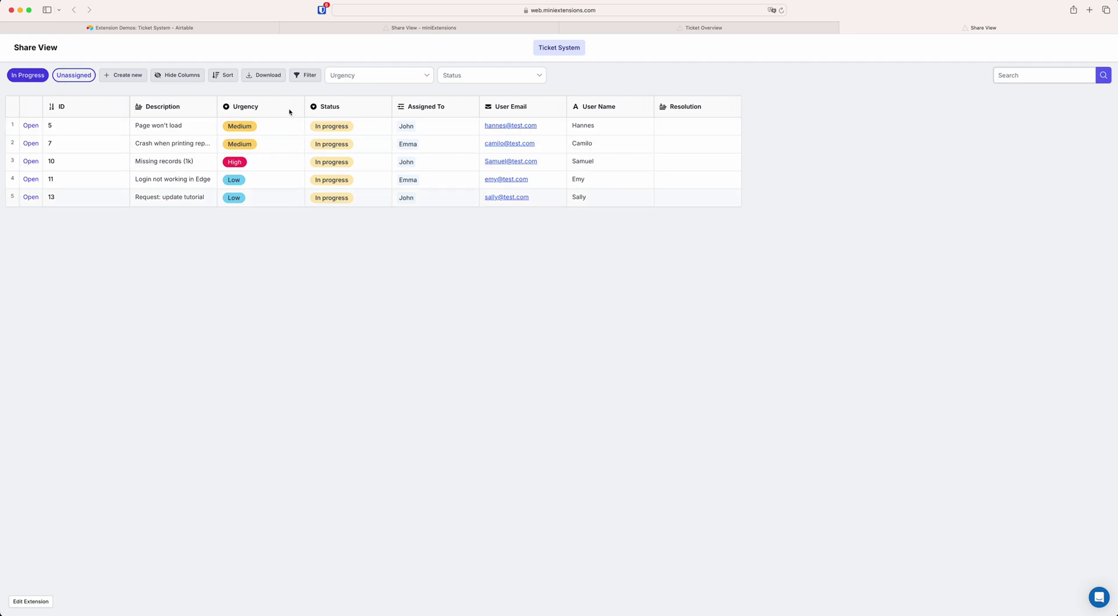
{"action": "left_click", "coordinate": [79, 75]}
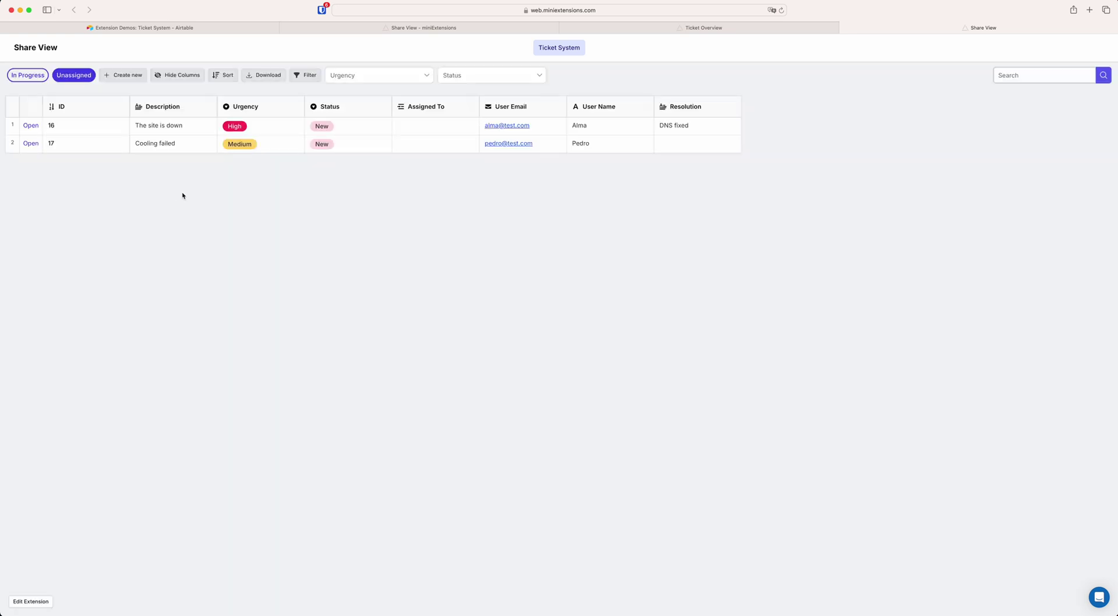
{"action": "left_click", "coordinate": [304, 187]}
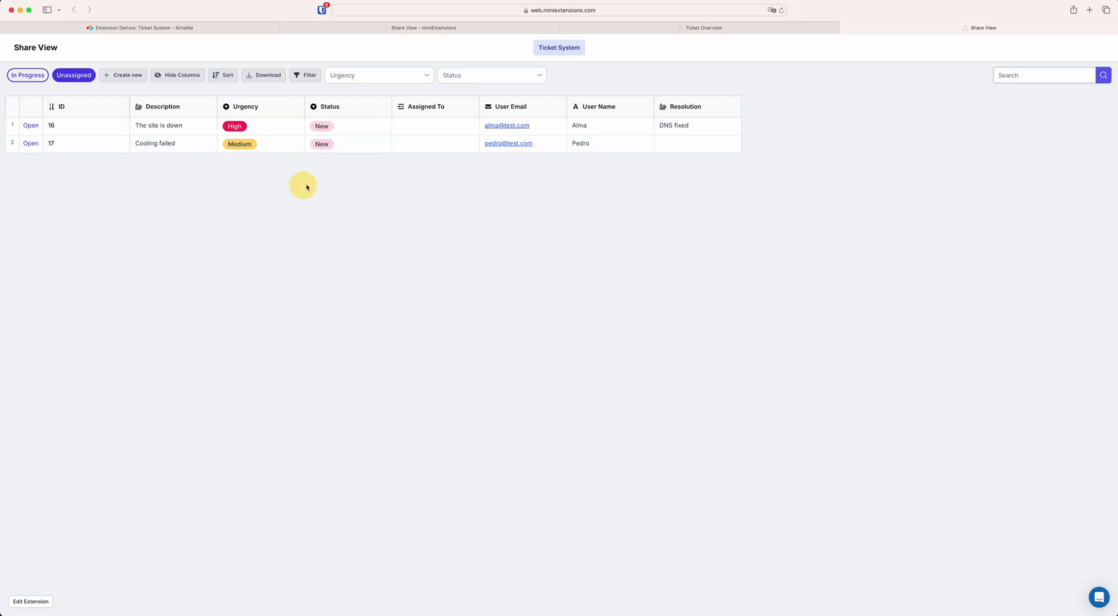
{"action": "left_click", "coordinate": [479, 29]}
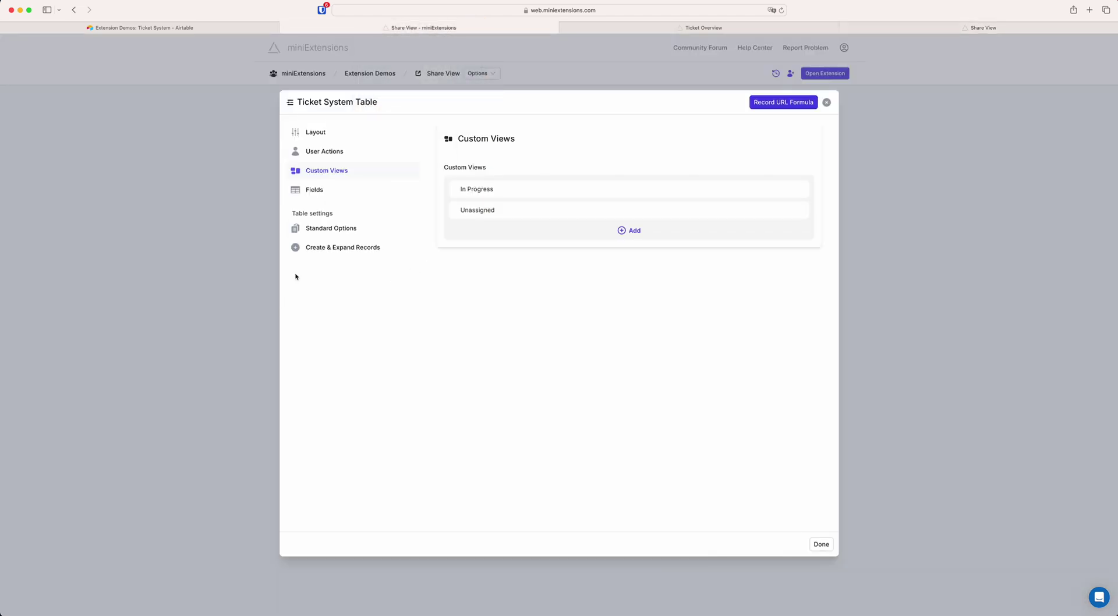
- Add Description, Urgency and Status as the record fields and reload the shared view
{"action": "left_click", "coordinate": [339, 188]}
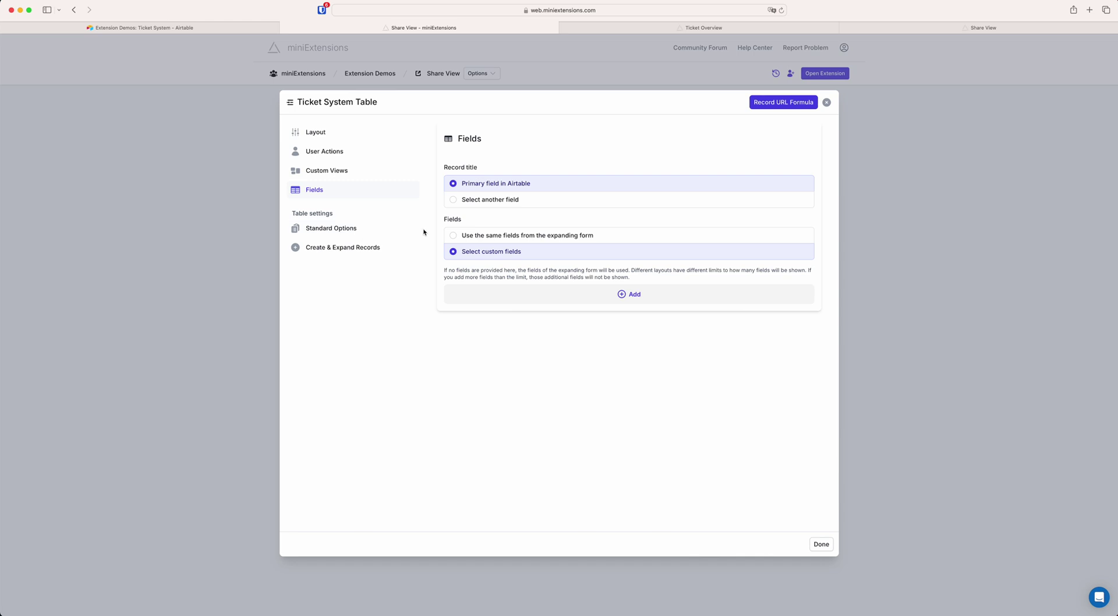
{"action": "left_click", "coordinate": [623, 295]}
{"action": "left_click", "coordinate": [630, 295]}
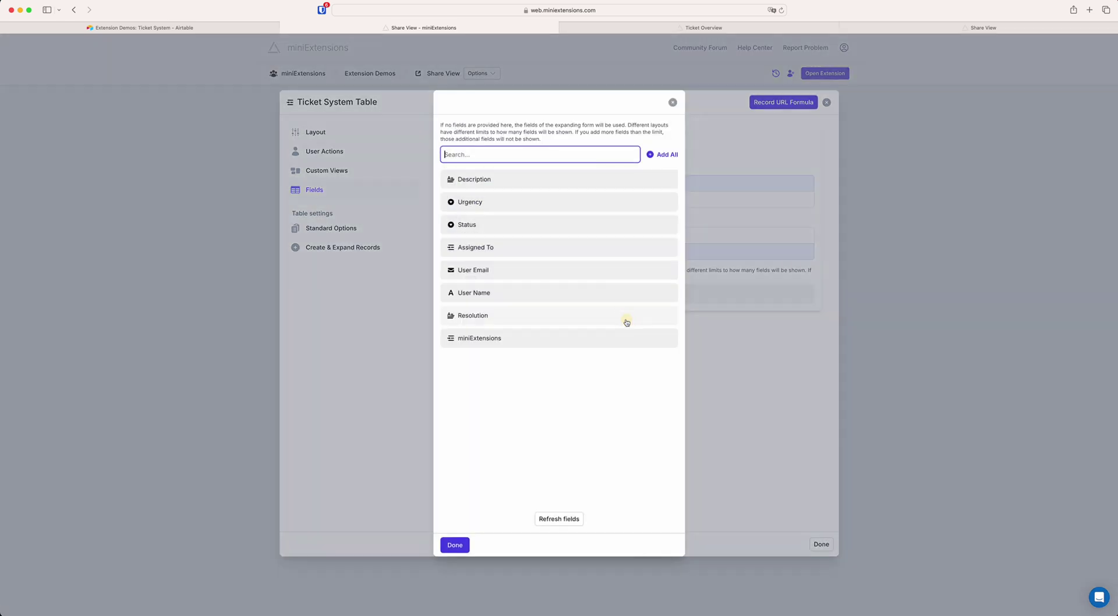
{"action": "left_click", "coordinate": [509, 181]}
{"action": "left_click", "coordinate": [514, 204]}
{"action": "left_click", "coordinate": [516, 226]}
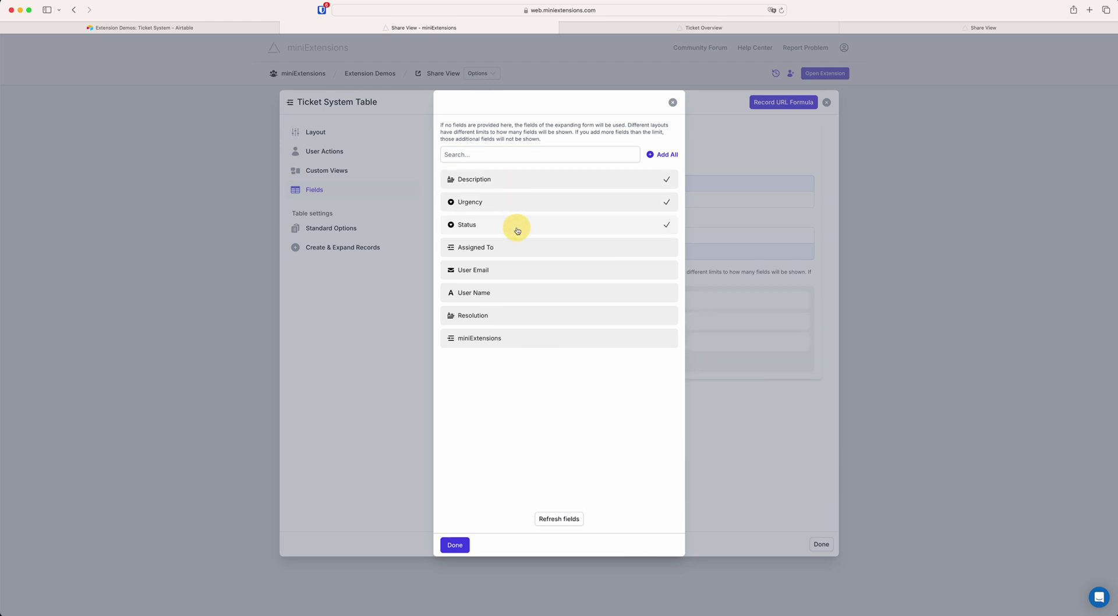
{"action": "left_click", "coordinate": [454, 545]}
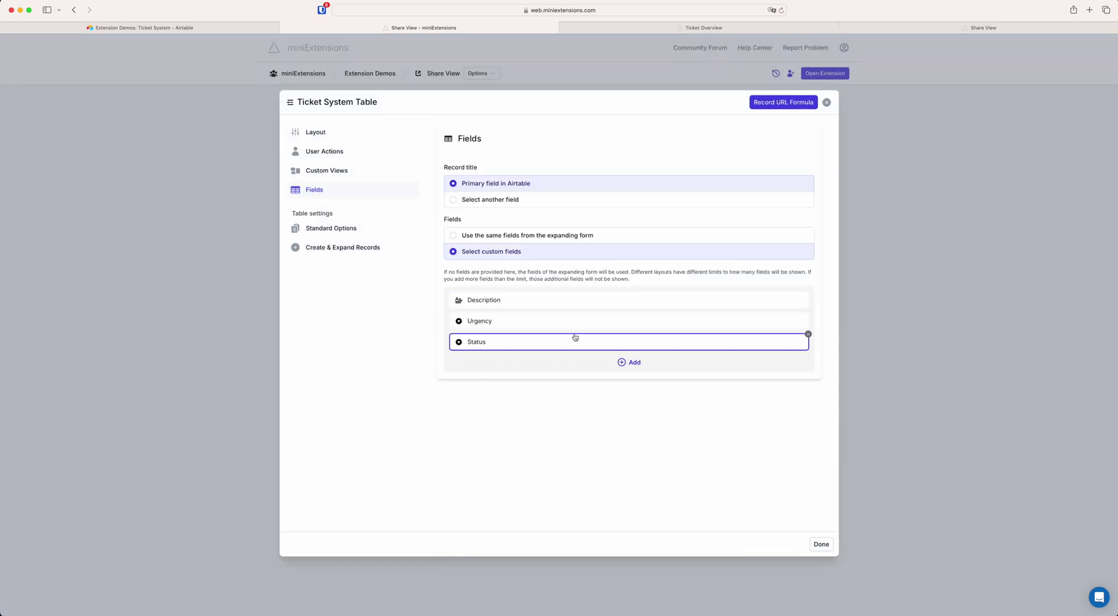
{"action": "left_click", "coordinate": [957, 27]}
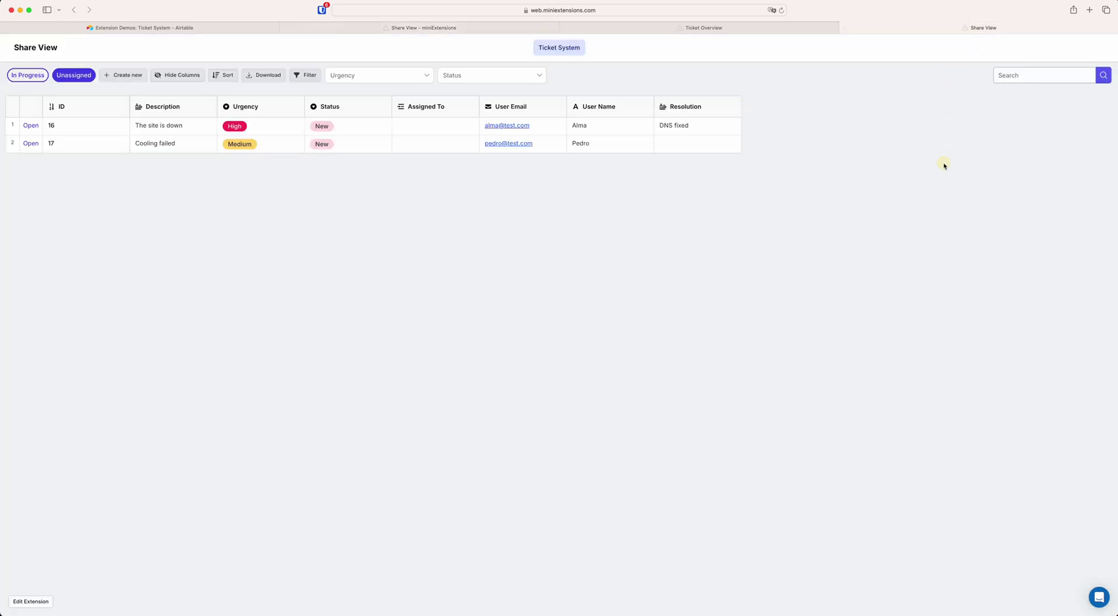
{"action": "key", "text": "super+r"}
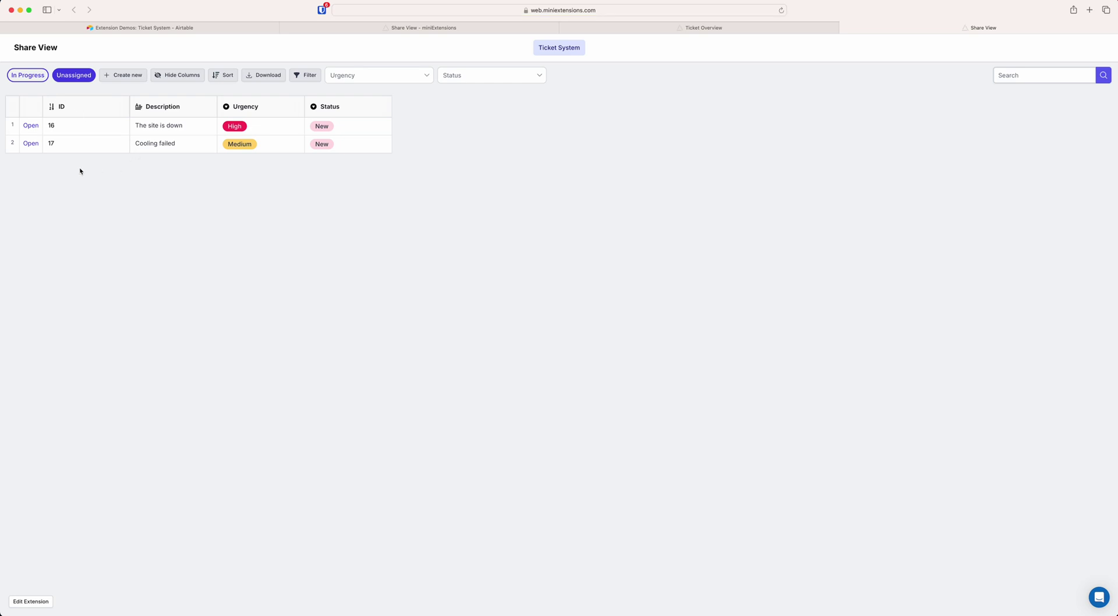
- Preview ticket 16's record in the four-column grid, then go back to settings
{"action": "left_click", "coordinate": [32, 126]}
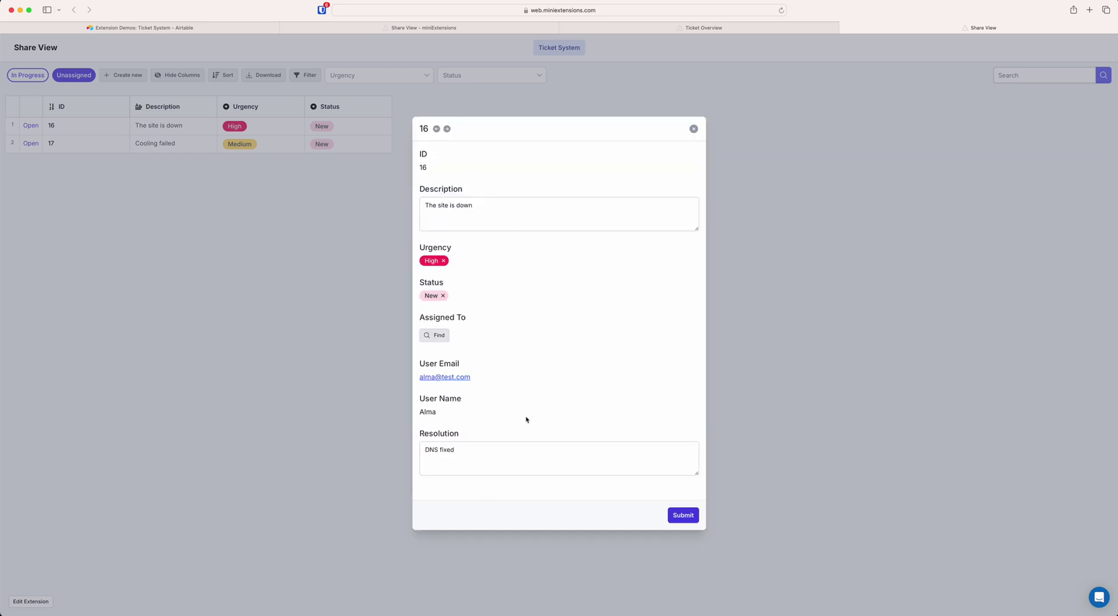
{"action": "left_click", "coordinate": [694, 129]}
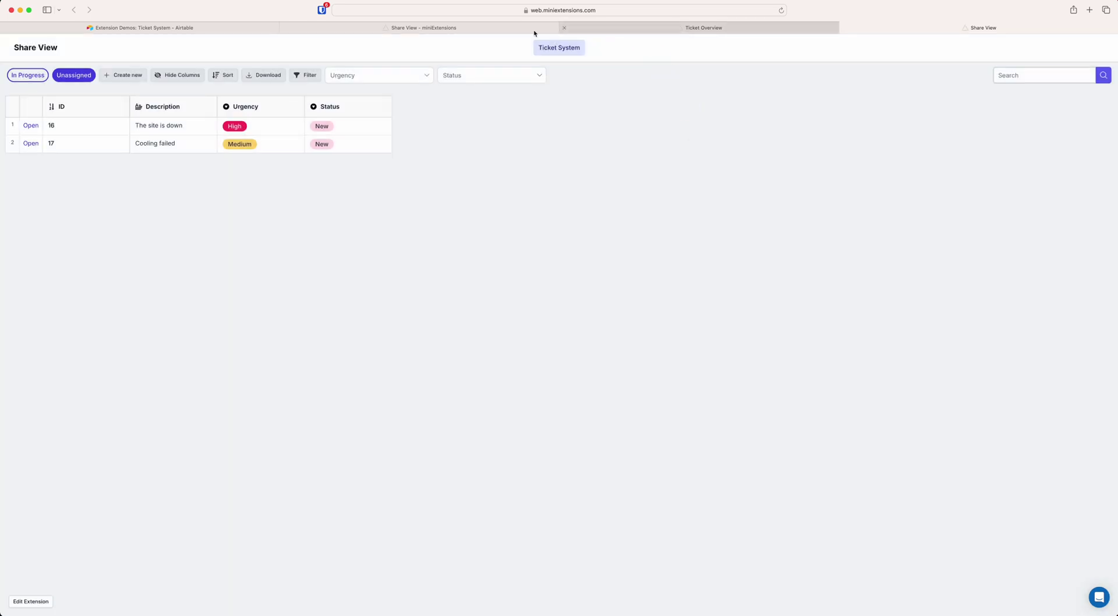
{"action": "left_click", "coordinate": [494, 28]}
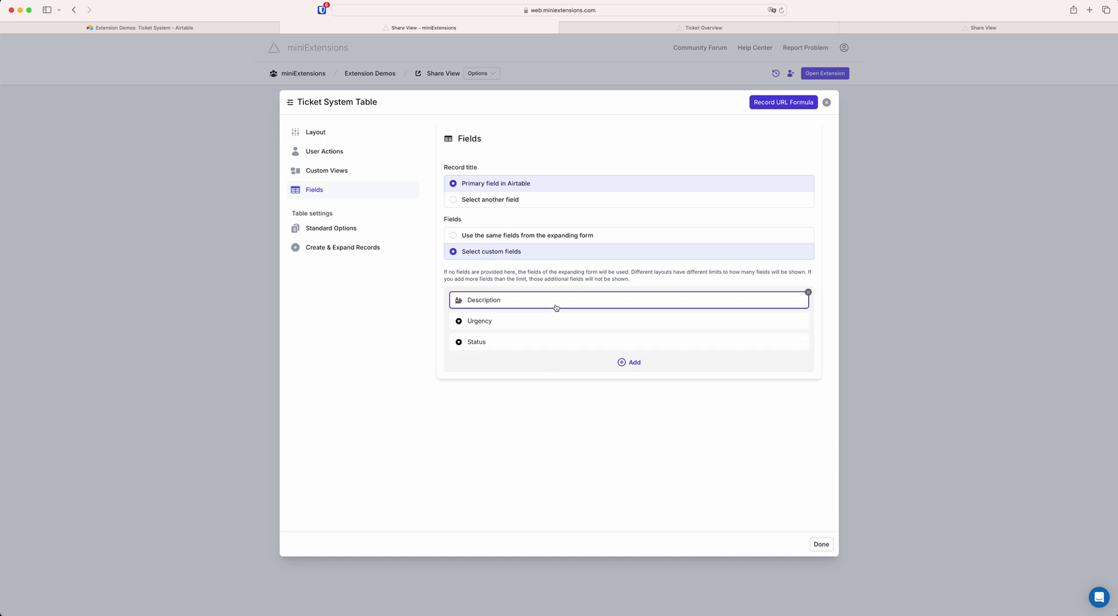
- Open the Ticket System Table's Create & Expand Records settings after checking the Share View page
{"action": "left_click", "coordinate": [345, 228]}
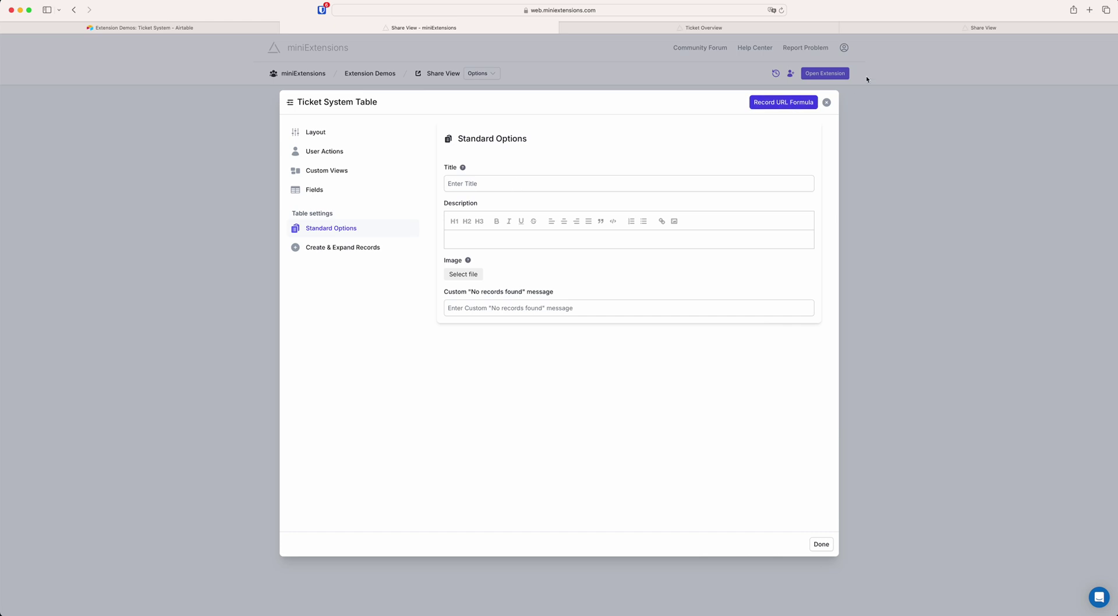
{"action": "left_click", "coordinate": [896, 31]}
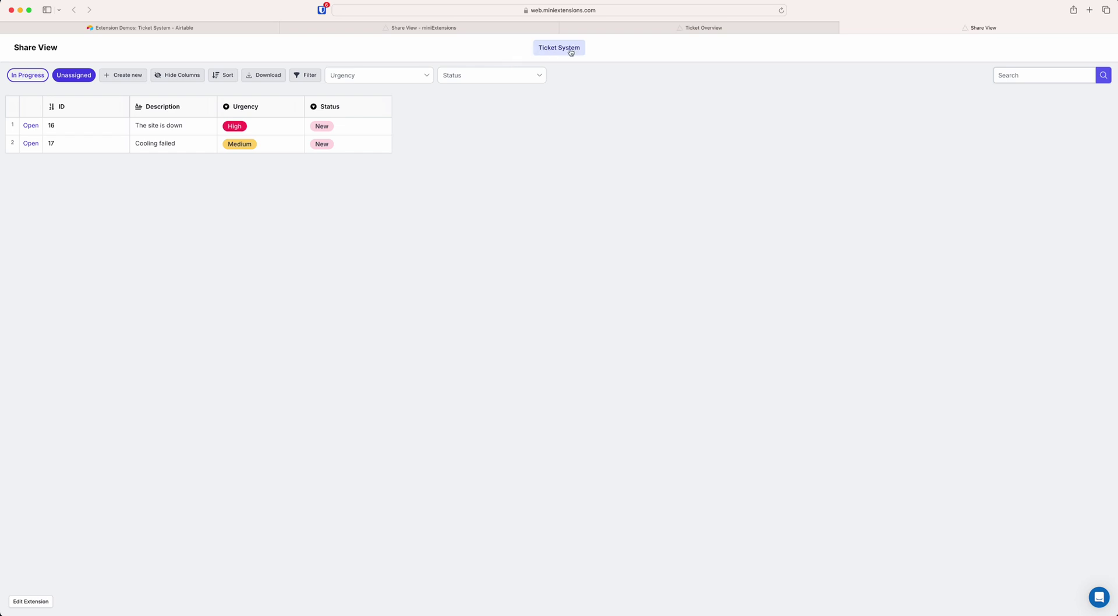
{"action": "left_click", "coordinate": [436, 29]}
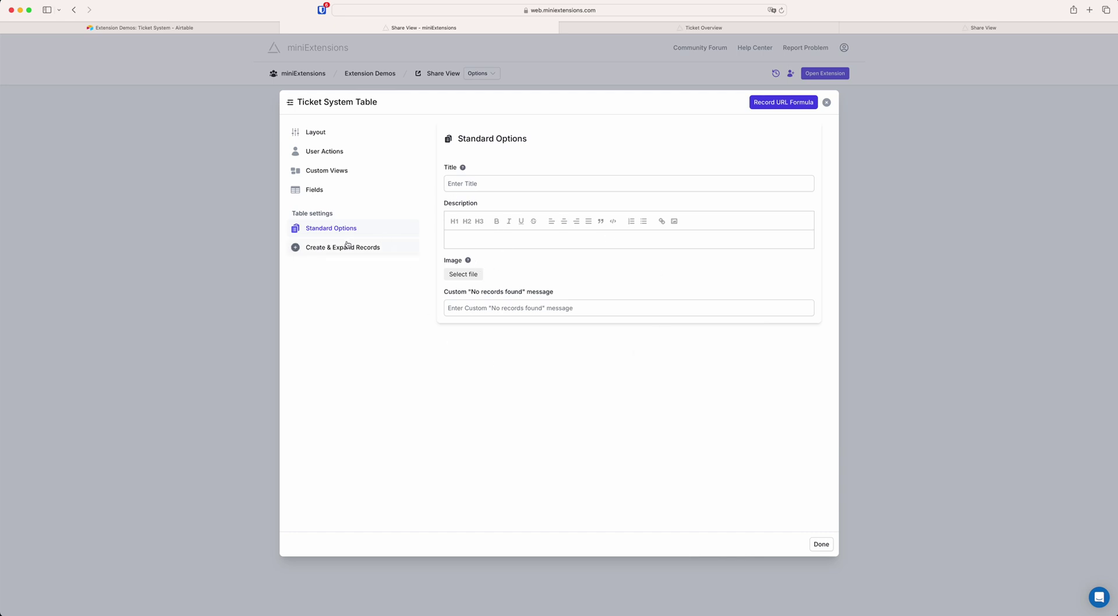
{"action": "left_click", "coordinate": [366, 248]}
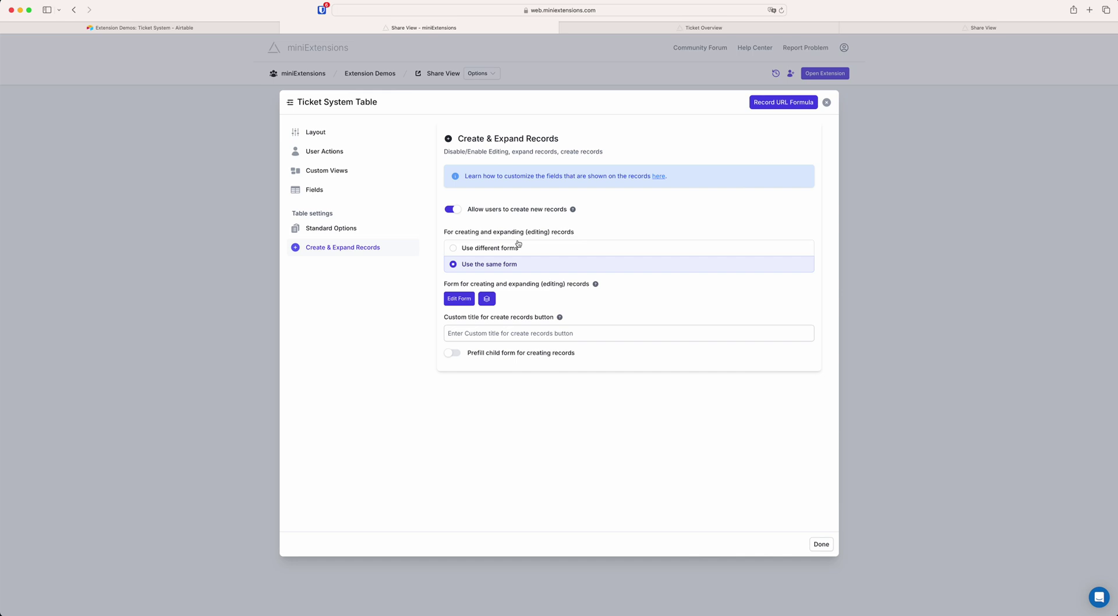
{"action": "left_click", "coordinate": [1008, 246]}
- Inspect the Ticket System Form's fields and Bulk Actions list, then close the form editor
{"action": "left_click", "coordinate": [560, 202]}
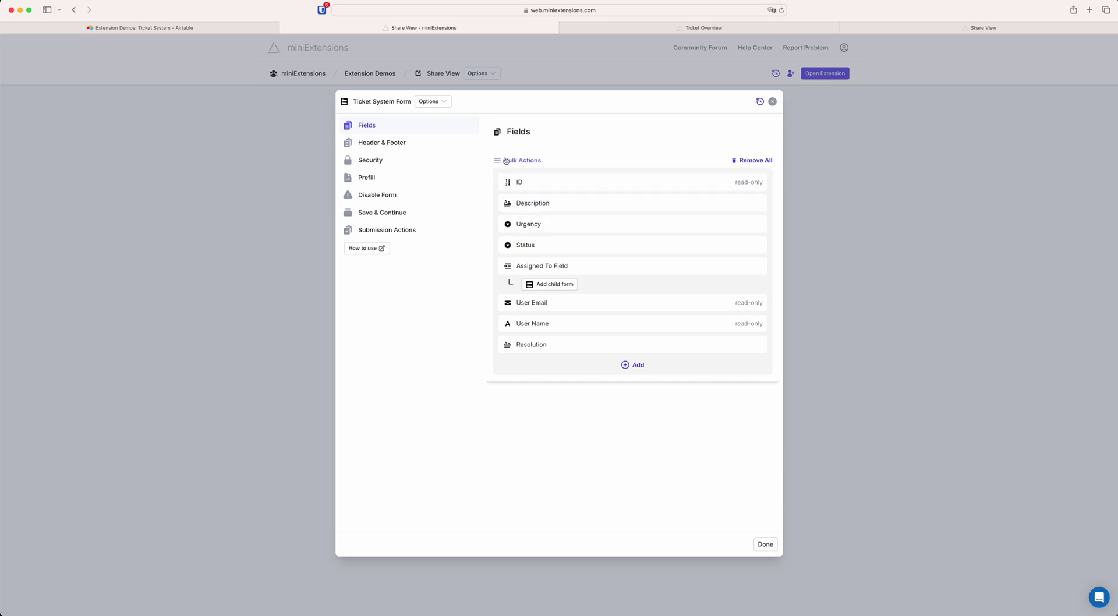
{"action": "left_click", "coordinate": [509, 160]}
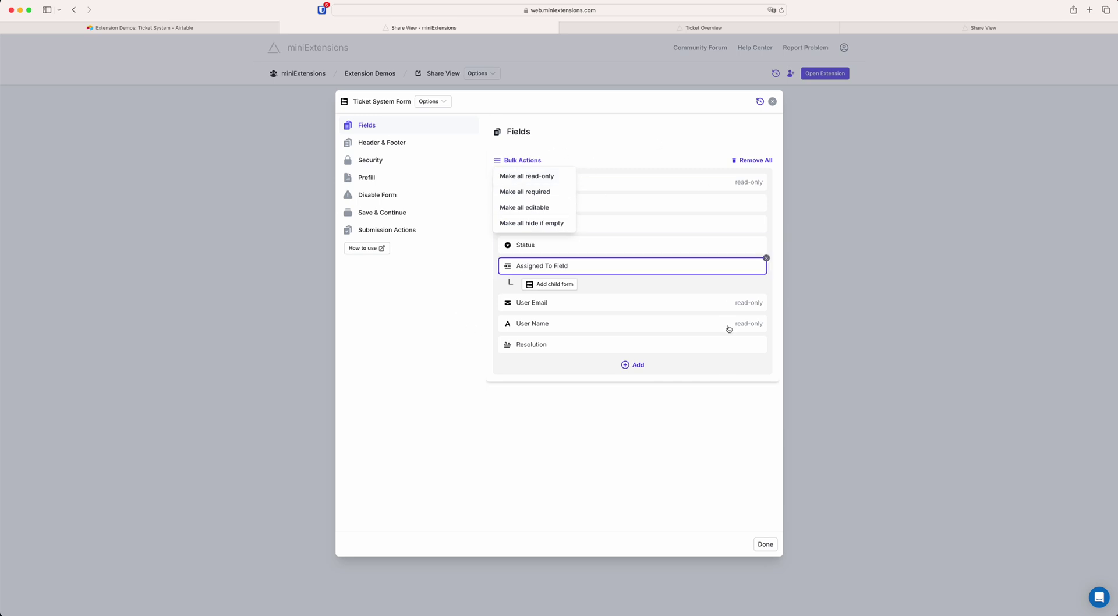
{"action": "left_click", "coordinate": [565, 484]}
{"action": "left_click", "coordinate": [866, 370]}
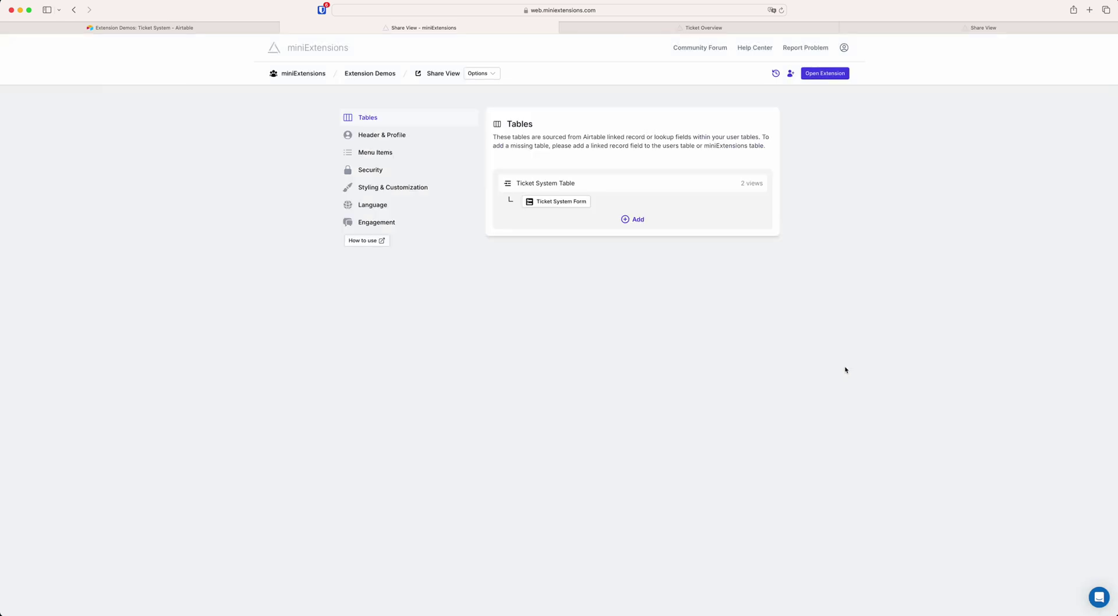